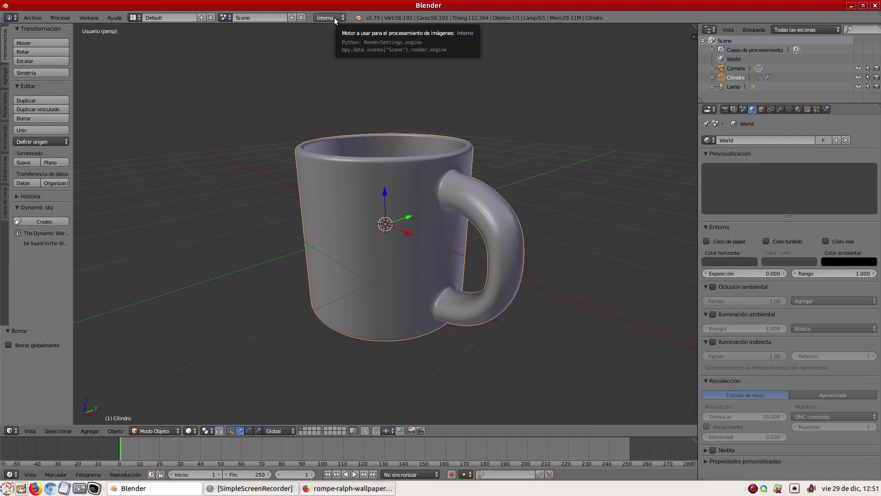
Set the scene's render engine to Cycles.
{"action": "left_click", "coordinate": [334, 18]}
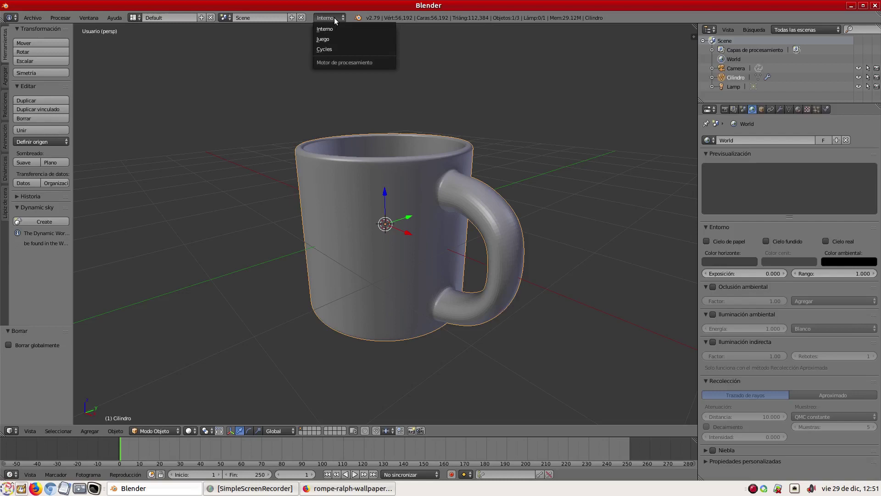
{"action": "left_click", "coordinate": [323, 50]}
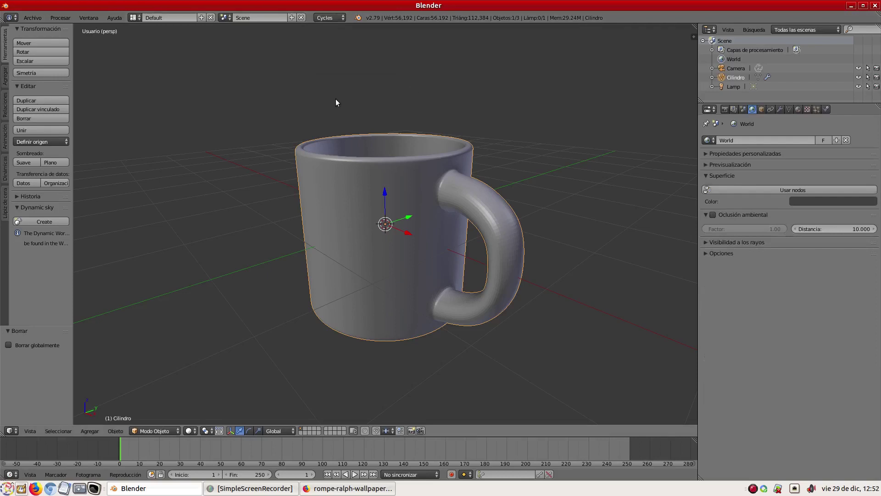
{"action": "middle_click_drag", "start_coordinate": [336, 99], "coordinate": [345, 110]}
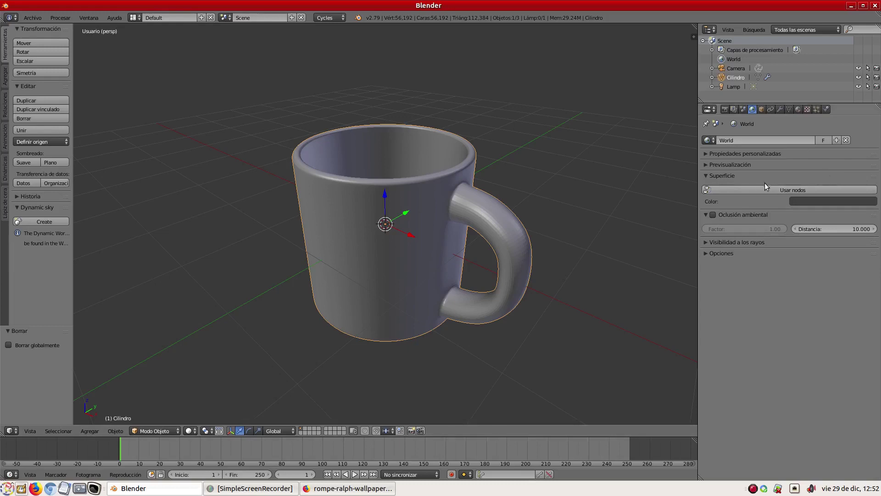
Enable nodes for the world surface and set its background color source to an environment texture (Imagen de entorno).
{"action": "left_click", "coordinate": [820, 189]}
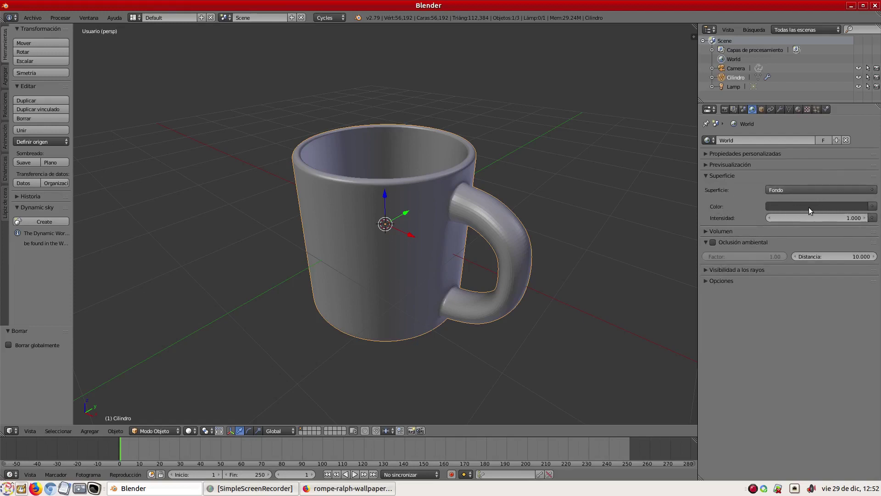
{"action": "left_click", "coordinate": [820, 205]}
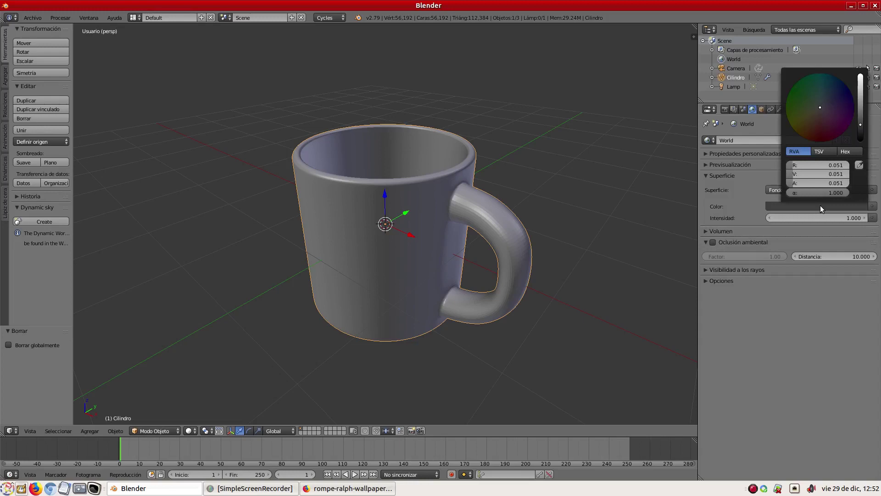
{"action": "left_click", "coordinate": [820, 206]}
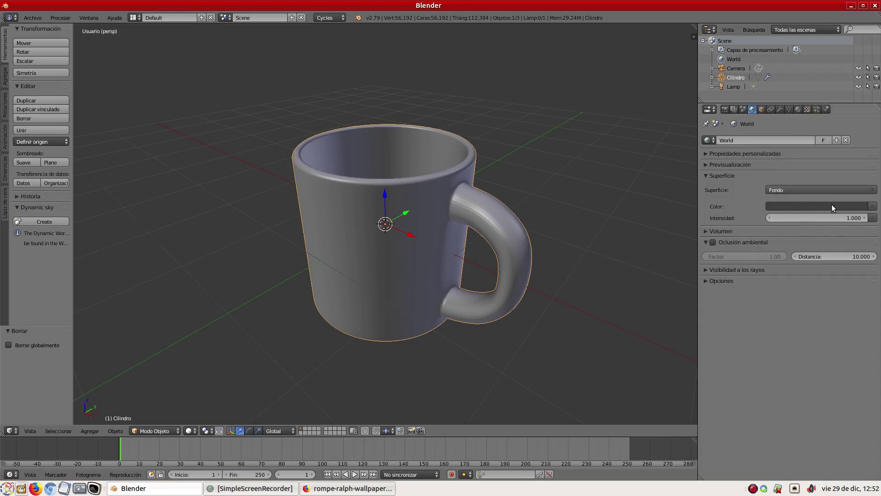
{"action": "left_click", "coordinate": [873, 206]}
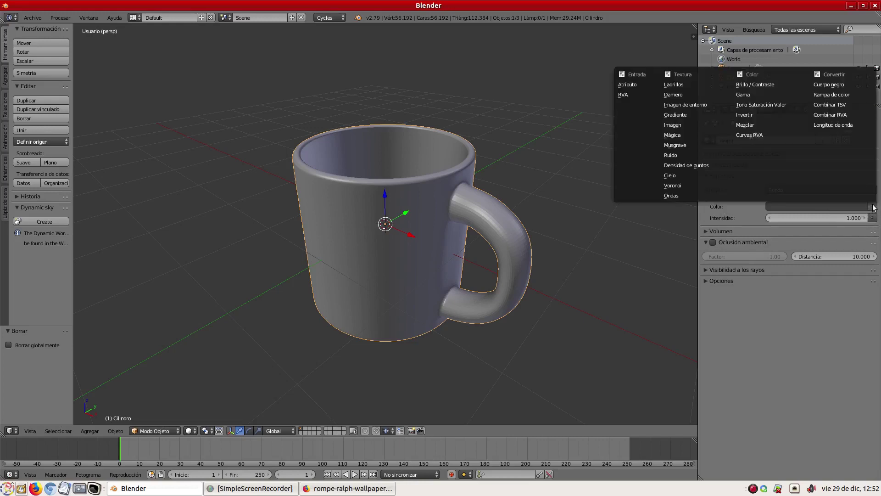
{"action": "left_click", "coordinate": [709, 105]}
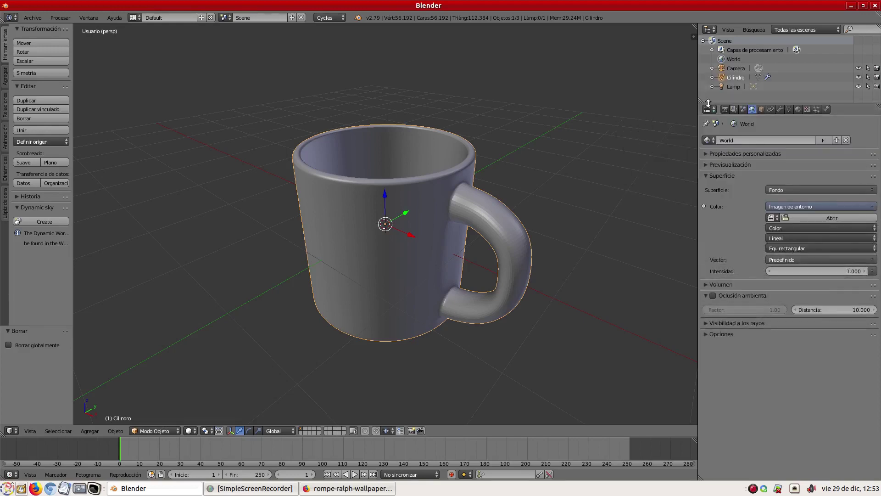
Start opening an image for the environment texture and browse to the CURSO BLENDER/seminario/hdri folder.
{"action": "left_click", "coordinate": [821, 219]}
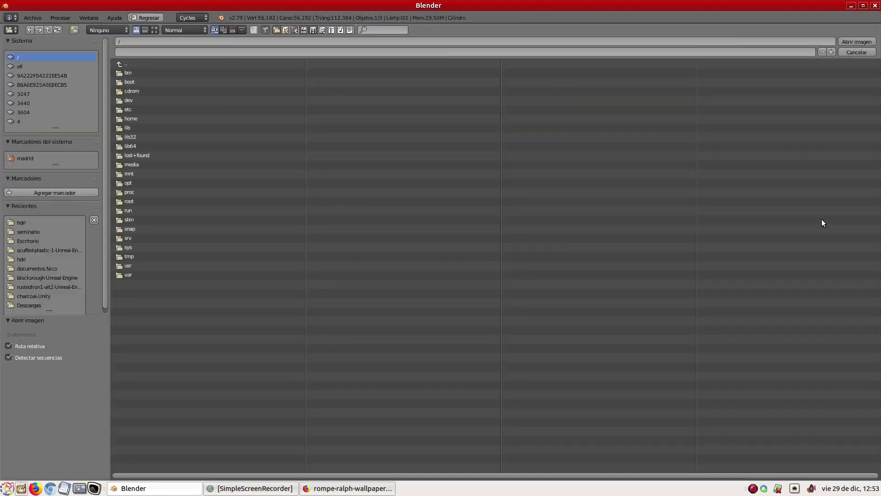
{"action": "left_click", "coordinate": [58, 82]}
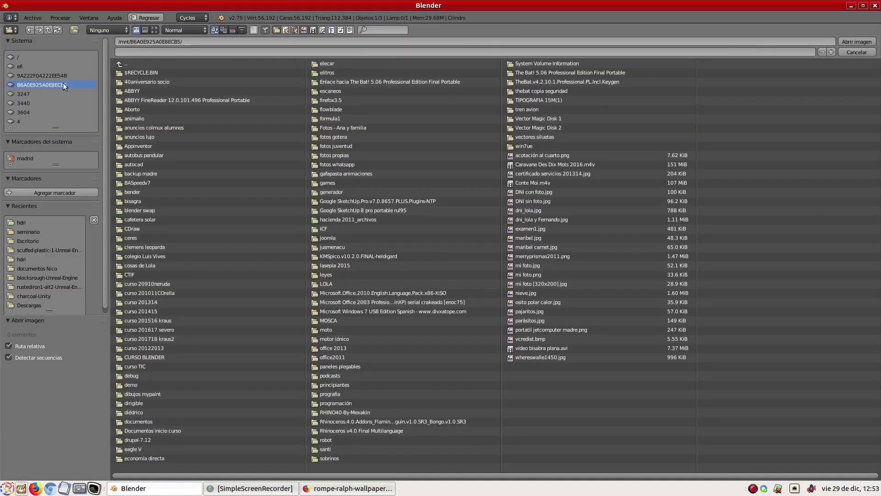
{"action": "left_click", "coordinate": [153, 356]}
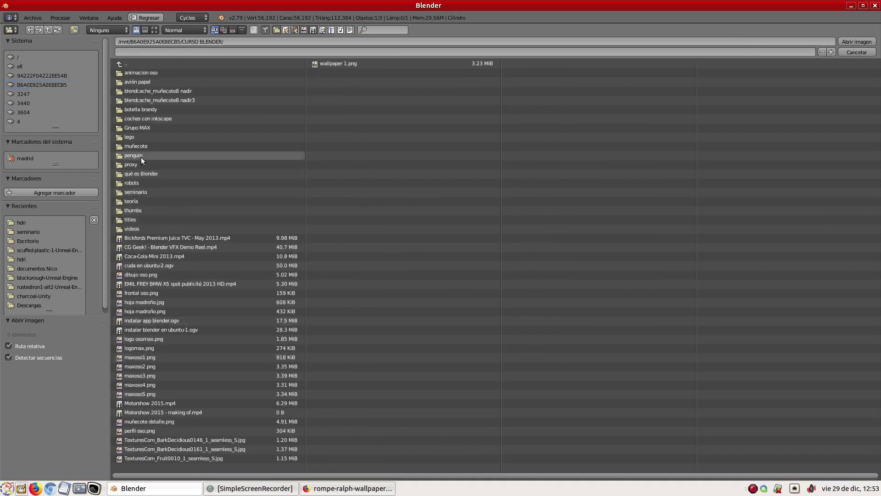
{"action": "left_click", "coordinate": [132, 191]}
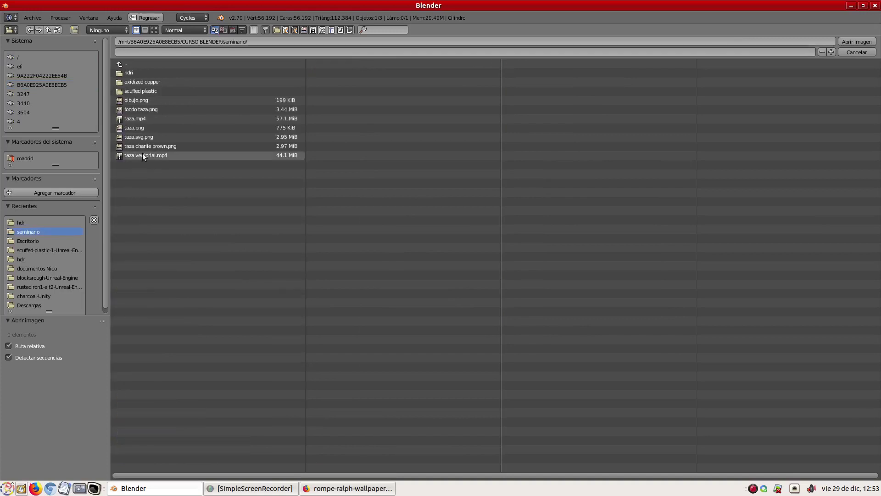
{"action": "left_click", "coordinate": [128, 73]}
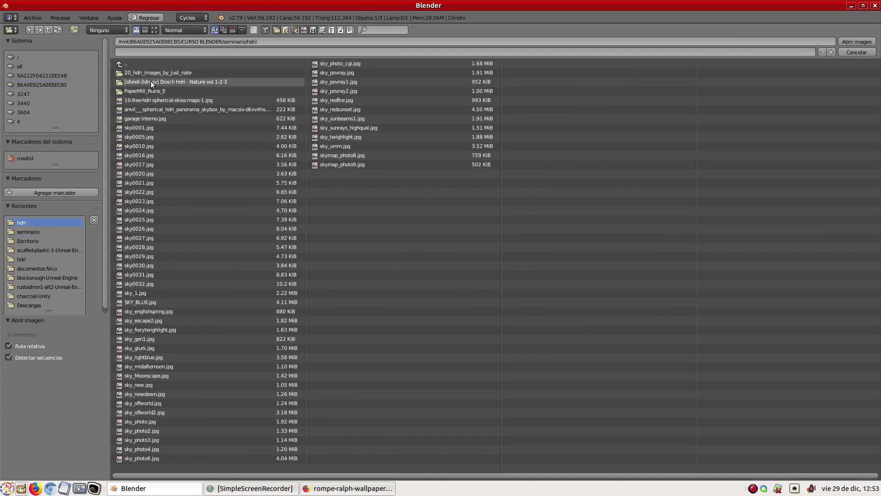
Display the hdri folder's files as thumbnails with the display size set to Grande.
{"action": "left_click", "coordinate": [154, 30]}
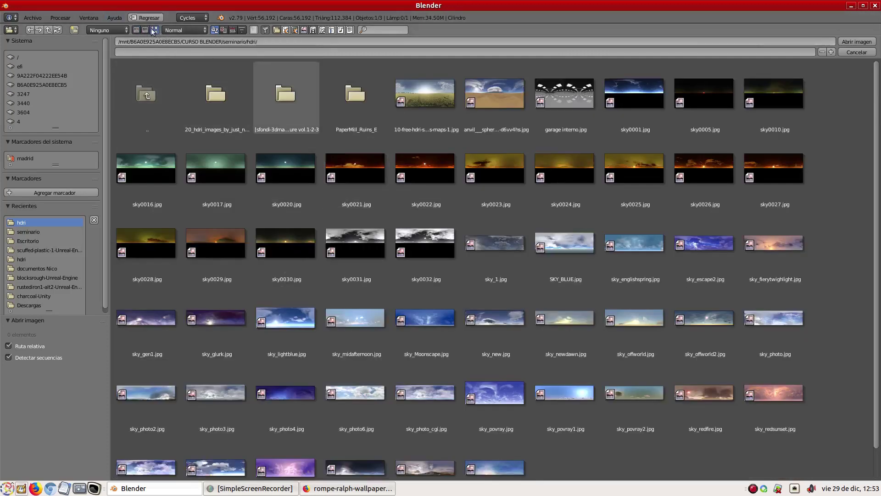
{"action": "left_click", "coordinate": [136, 30]}
{"action": "left_click", "coordinate": [145, 30]}
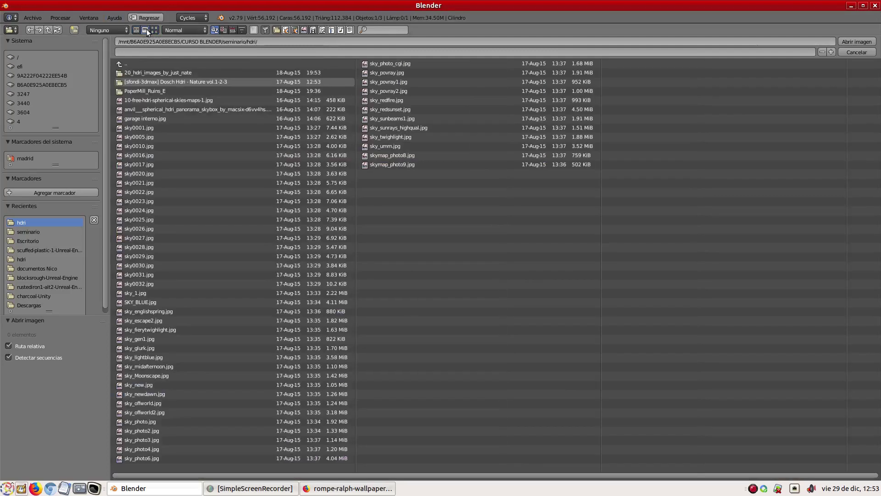
{"action": "left_click", "coordinate": [155, 31]}
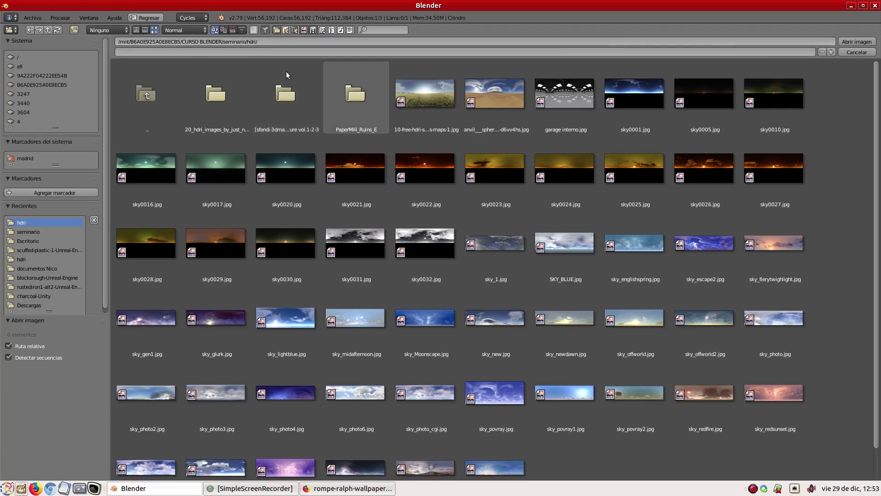
{"action": "left_click", "coordinate": [195, 30]}
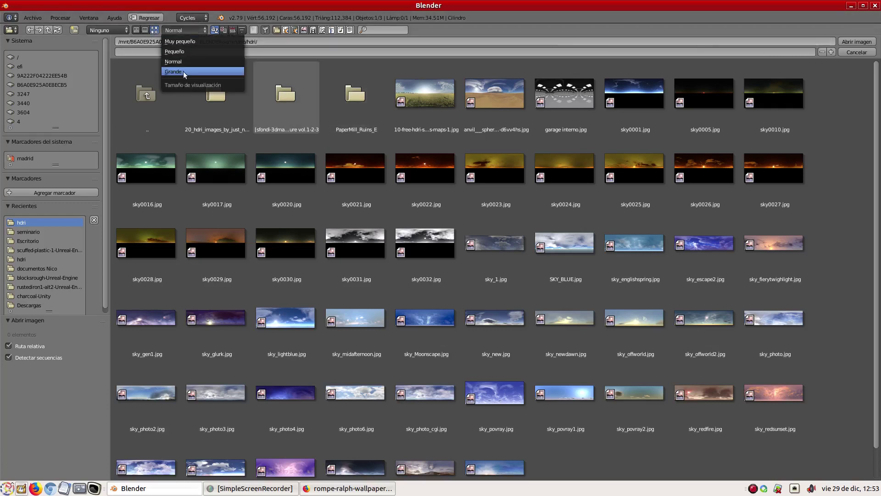
{"action": "left_click", "coordinate": [185, 59]}
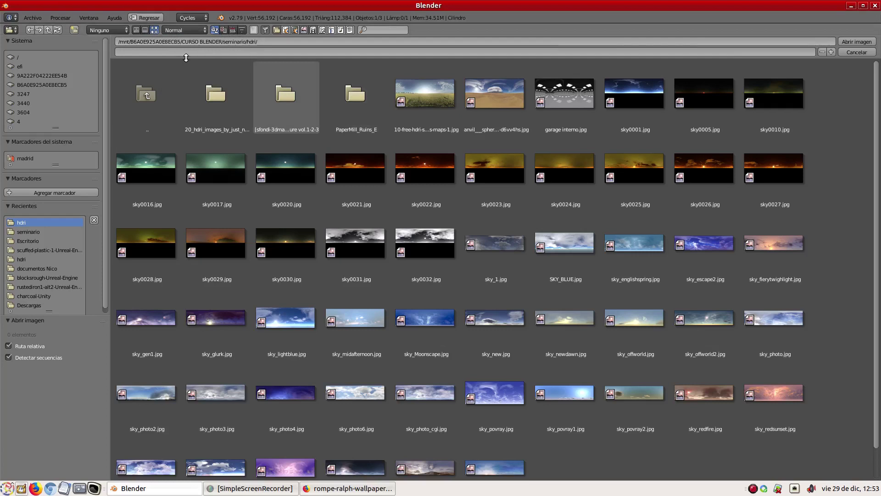
{"action": "left_click", "coordinate": [190, 30]}
{"action": "left_click", "coordinate": [188, 70]}
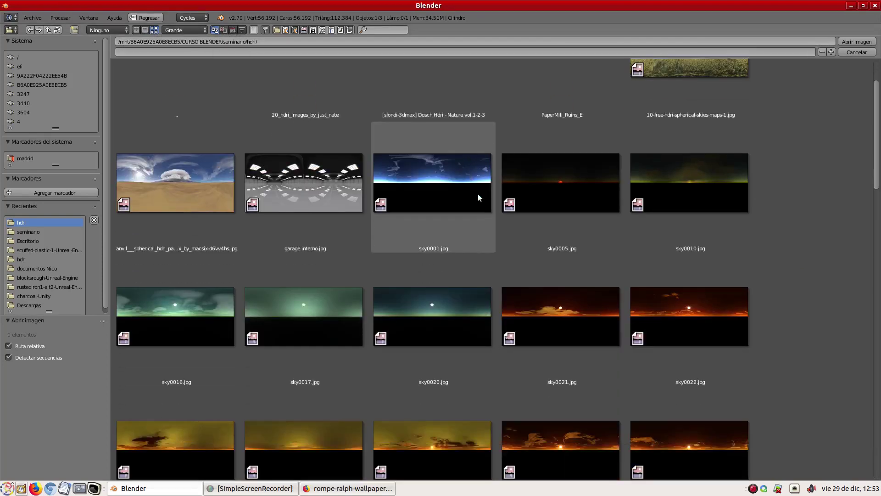
Look through the sky images and load garage interno.jpg as the world's environment image.
{"action": "scroll", "coordinate": [488, 254], "scroll_direction": "down", "scroll_amount": 6}
{"action": "scroll", "coordinate": [497, 251], "scroll_direction": "up", "scroll_amount": 5}
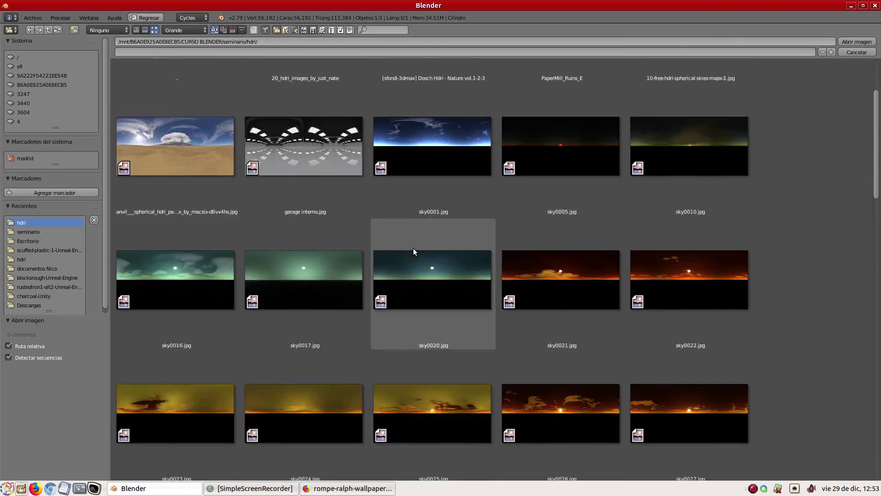
{"action": "scroll", "coordinate": [418, 248], "scroll_direction": "up", "scroll_amount": 2}
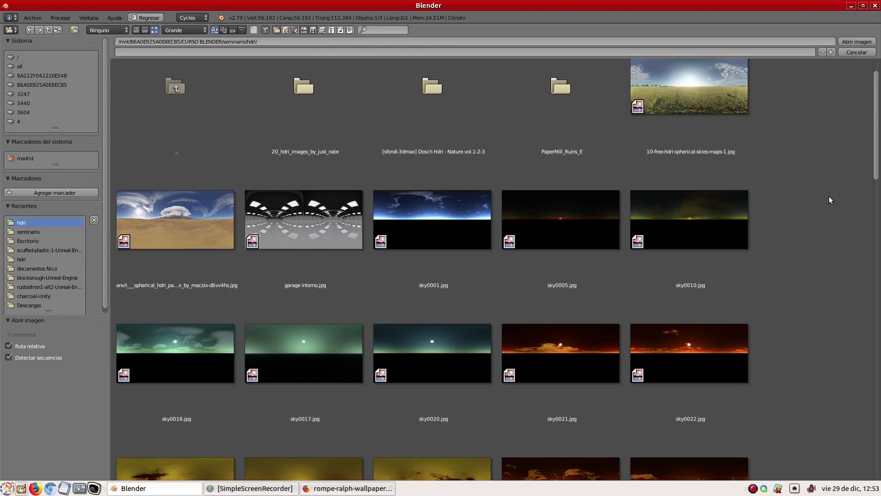
{"action": "scroll", "coordinate": [758, 278], "scroll_direction": "down", "scroll_amount": 3}
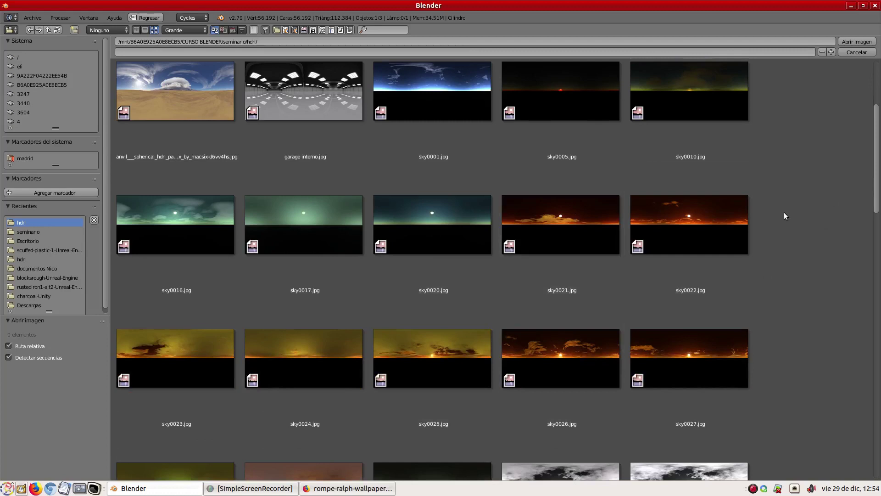
{"action": "scroll", "coordinate": [784, 212], "scroll_direction": "down", "scroll_amount": 3}
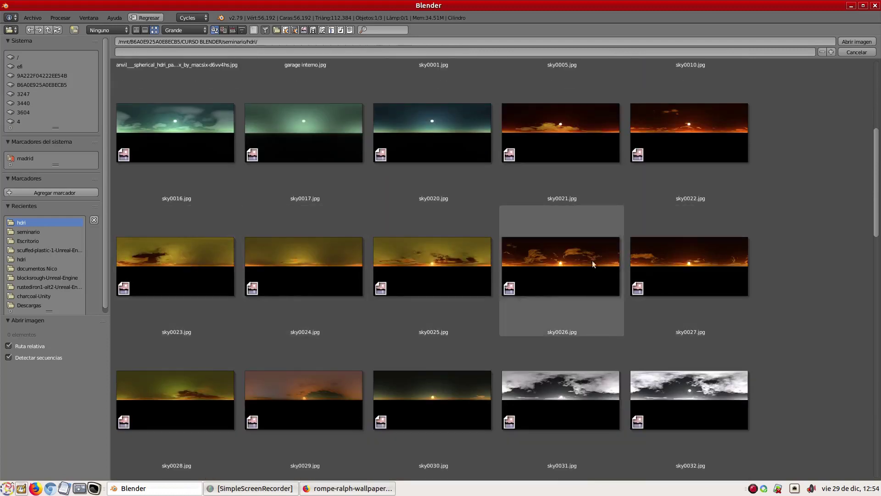
{"action": "scroll", "coordinate": [778, 214], "scroll_direction": "up", "scroll_amount": 2}
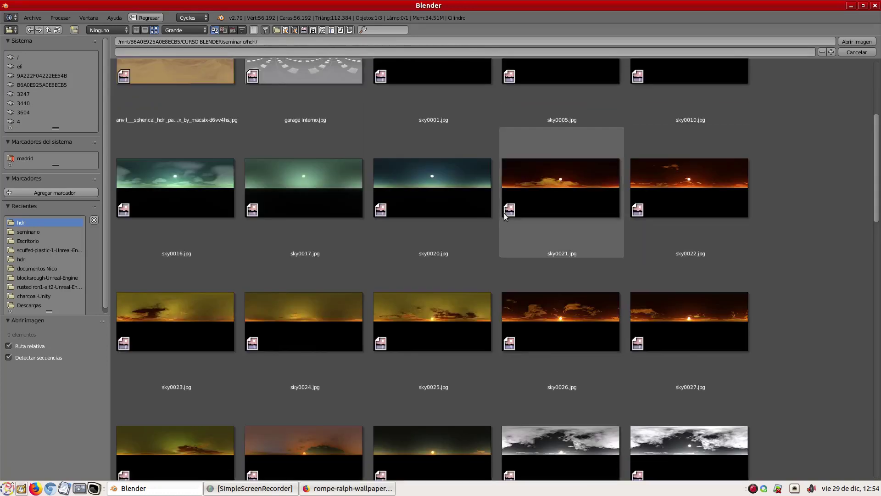
{"action": "scroll", "coordinate": [746, 198], "scroll_direction": "down", "scroll_amount": 3}
{"action": "scroll", "coordinate": [750, 205], "scroll_direction": "up", "scroll_amount": 6}
{"action": "scroll", "coordinate": [750, 205], "scroll_direction": "up", "scroll_amount": 3}
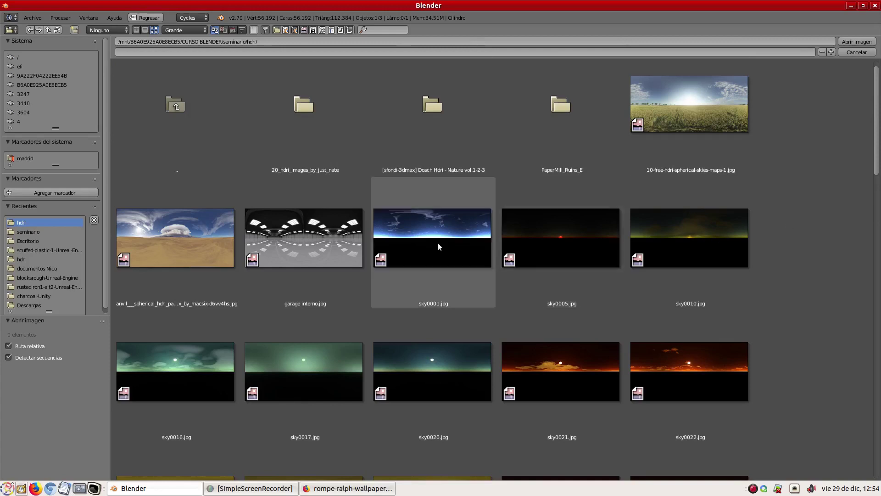
{"action": "left_click", "coordinate": [312, 244]}
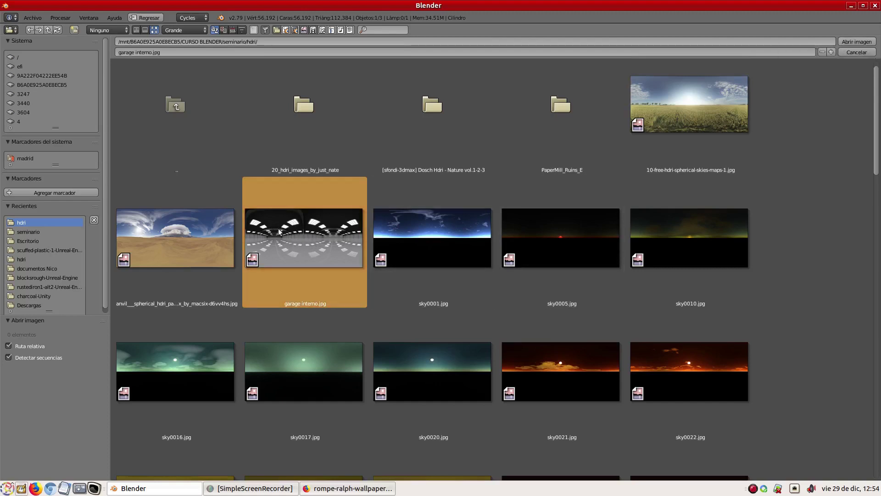
{"action": "left_click", "coordinate": [859, 42]}
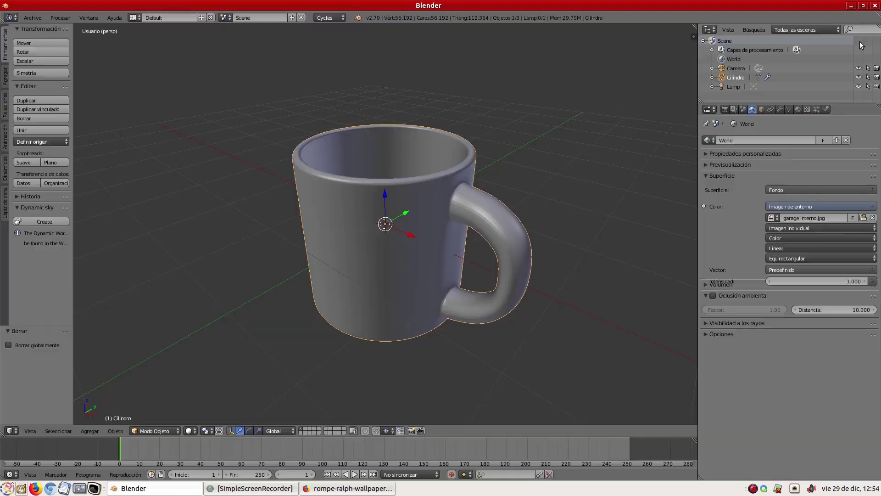
Preview the mug against the garage environment in rendered (Procesado) viewport shading from a slightly rotated view.
{"action": "middle_click_drag", "start_coordinate": [446, 272], "coordinate": [446, 267]}
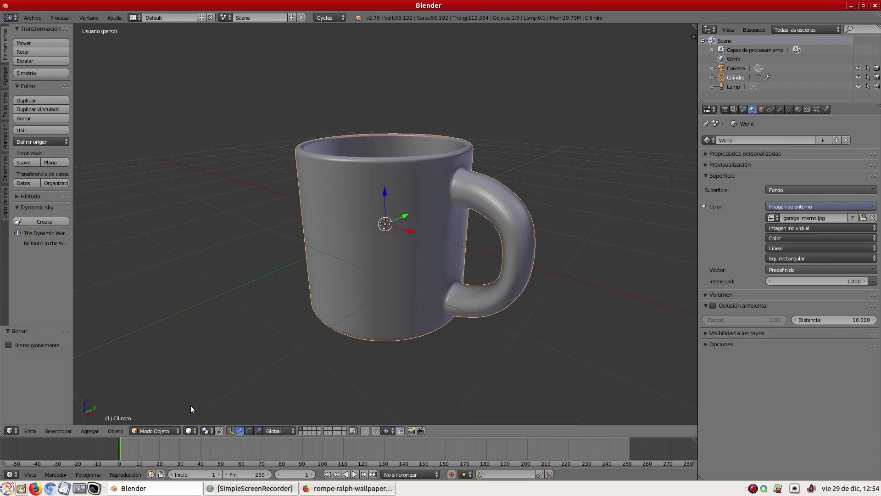
{"action": "left_click", "coordinate": [193, 431]}
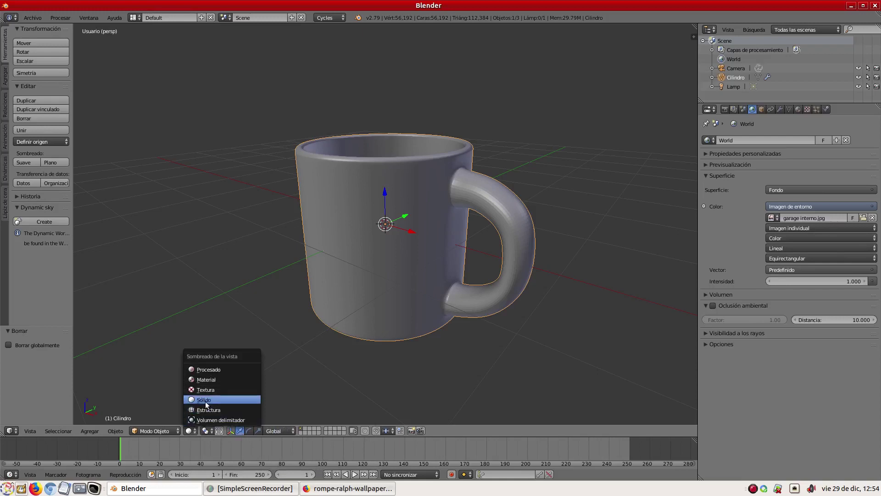
{"action": "left_click", "coordinate": [222, 367]}
{"action": "middle_click_drag", "start_coordinate": [406, 221], "coordinate": [425, 222]}
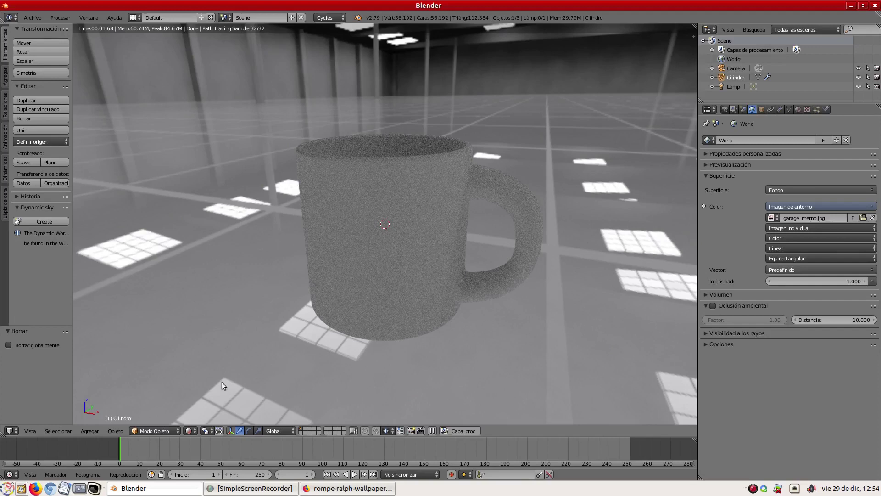
Return the viewport from rendered to solid shading.
{"action": "left_click", "coordinate": [189, 430]}
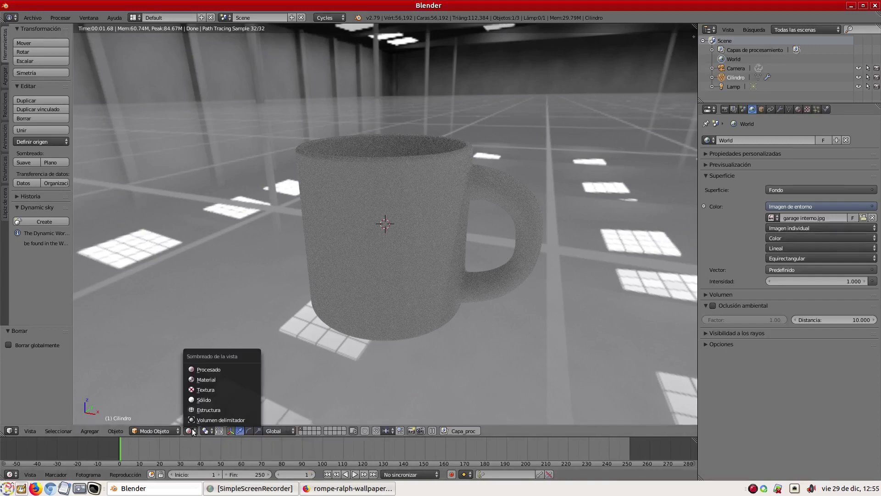
{"action": "key", "text": "z"}
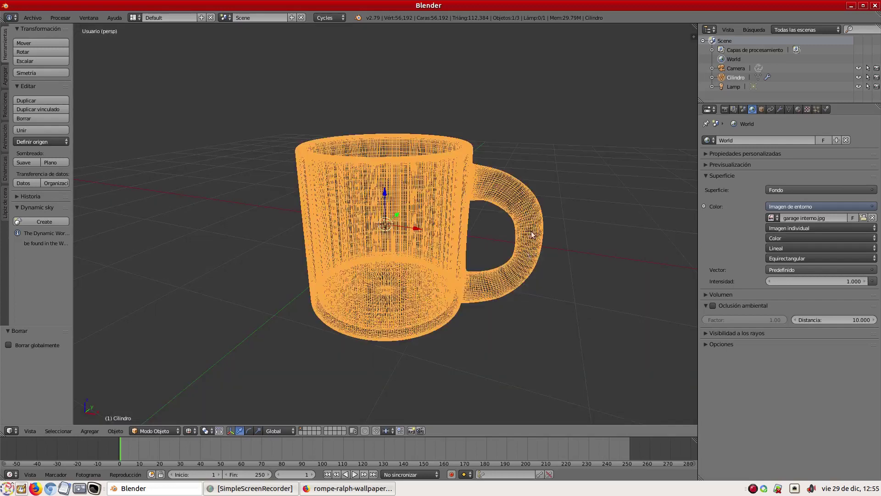
{"action": "key", "text": "z"}
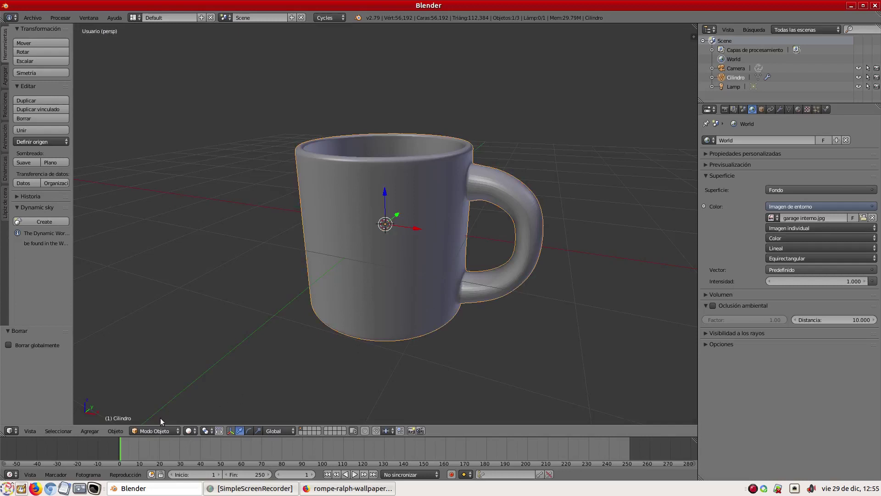
{"action": "left_click", "coordinate": [190, 430]}
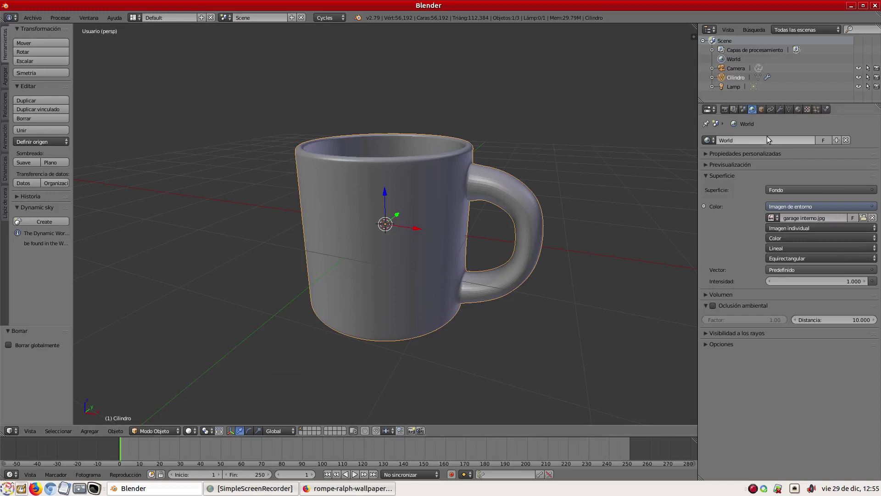
Create a new material for the mug and set its surface shader to BSDF Principista.
{"action": "left_click", "coordinate": [797, 109]}
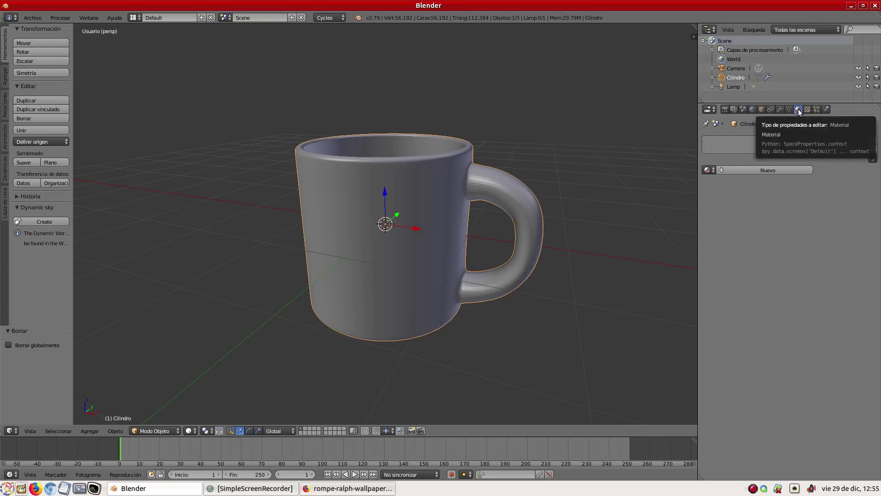
{"action": "left_click", "coordinate": [793, 169]}
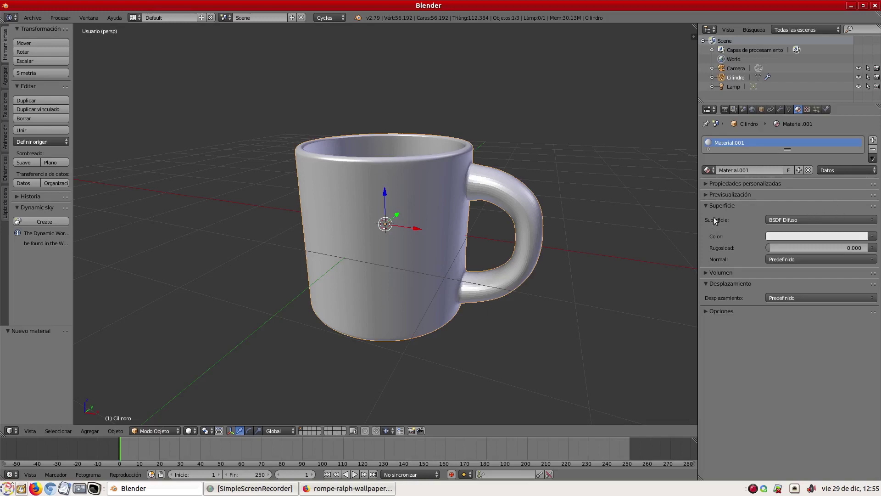
{"action": "left_click", "coordinate": [846, 220]}
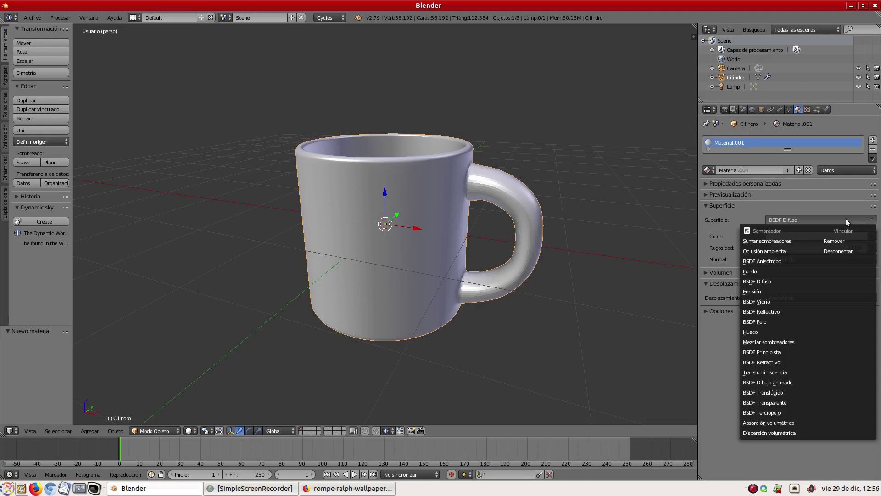
{"action": "left_click", "coordinate": [791, 352]}
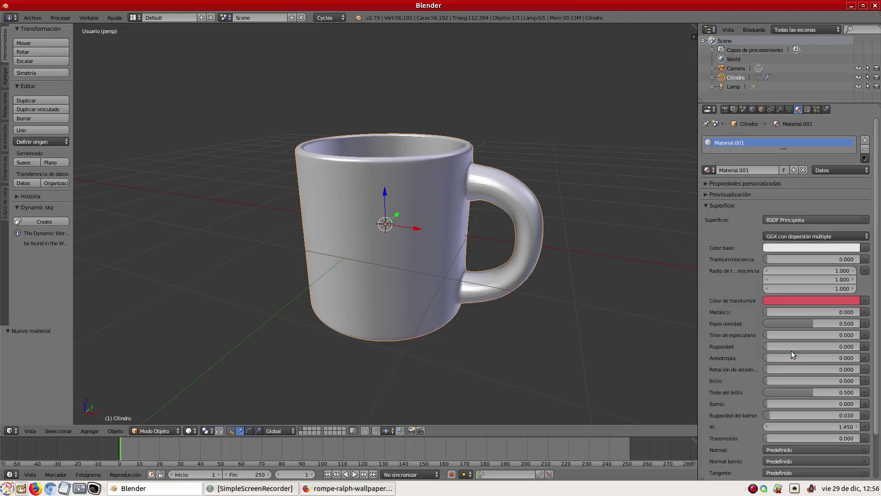
{"action": "scroll", "coordinate": [847, 202], "scroll_direction": "down", "scroll_amount": 2}
{"action": "scroll", "coordinate": [851, 207], "scroll_direction": "down", "scroll_amount": 1}
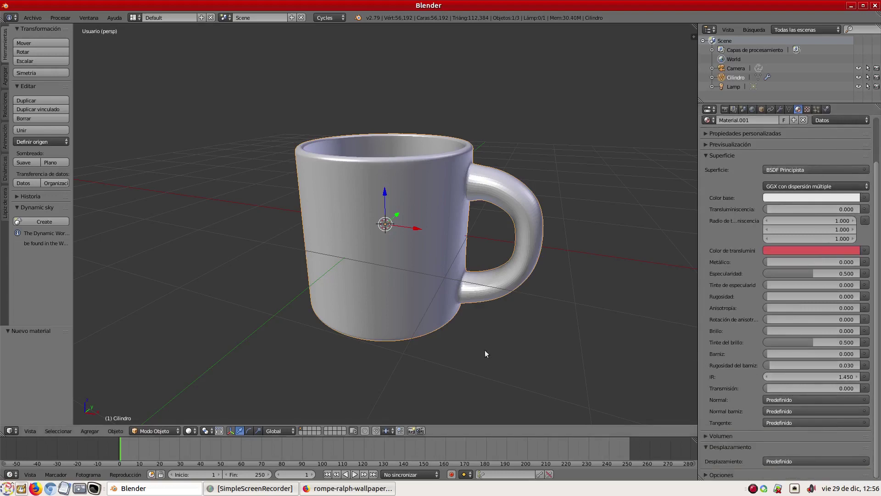
Switch the viewport to rendered (Procesado) shading to preview the mug's new material.
{"action": "left_click", "coordinate": [190, 431]}
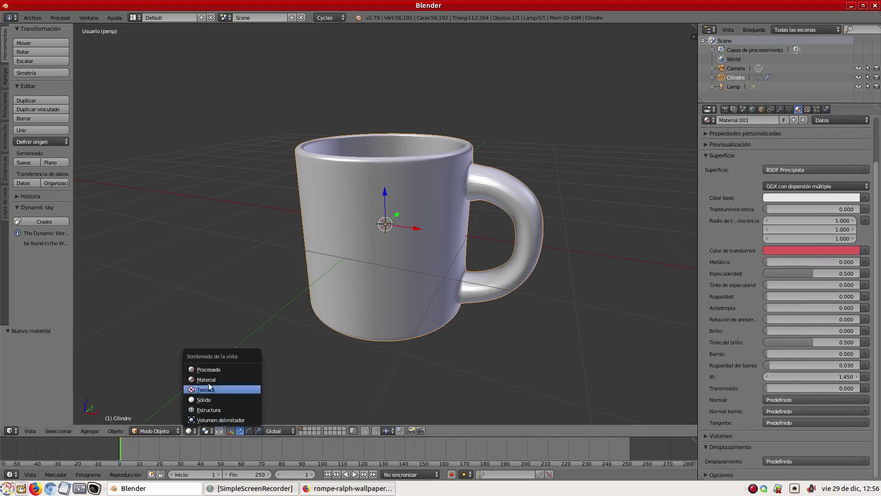
{"action": "left_click", "coordinate": [214, 370]}
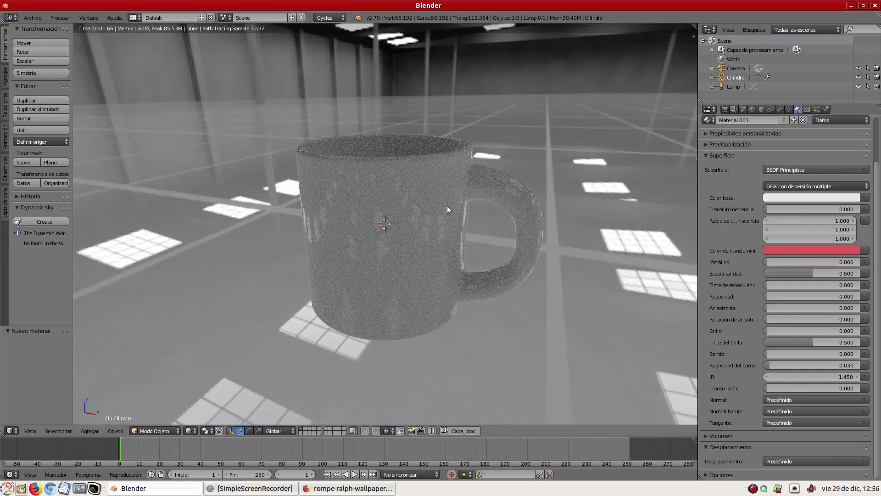
Keep Metálico and Rugosidad at 0 while trying the mug material's Especularidad at 0 and returning it to about 0.5.
{"action": "mouse_move", "coordinate": [769, 261]}
{"action": "left_mouse_down"}
{"action": "mouse_move", "coordinate": [855, 261]}
{"action": "mouse_move", "coordinate": [767, 261]}
{"action": "left_mouse_up"}
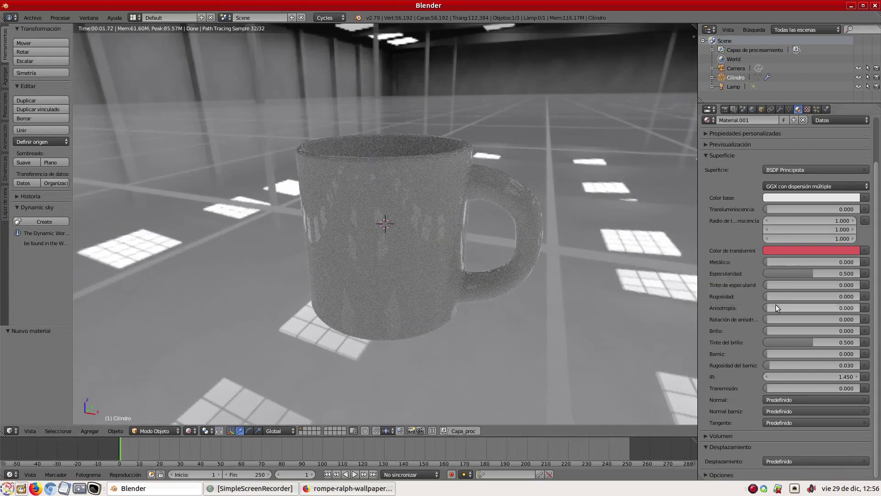
{"action": "mouse_move", "coordinate": [769, 296]}
{"action": "left_mouse_down"}
{"action": "mouse_move", "coordinate": [818, 295]}
{"action": "mouse_move", "coordinate": [765, 296]}
{"action": "left_mouse_up"}
{"action": "left_click_drag", "start_coordinate": [811, 273], "coordinate": [766, 274]}
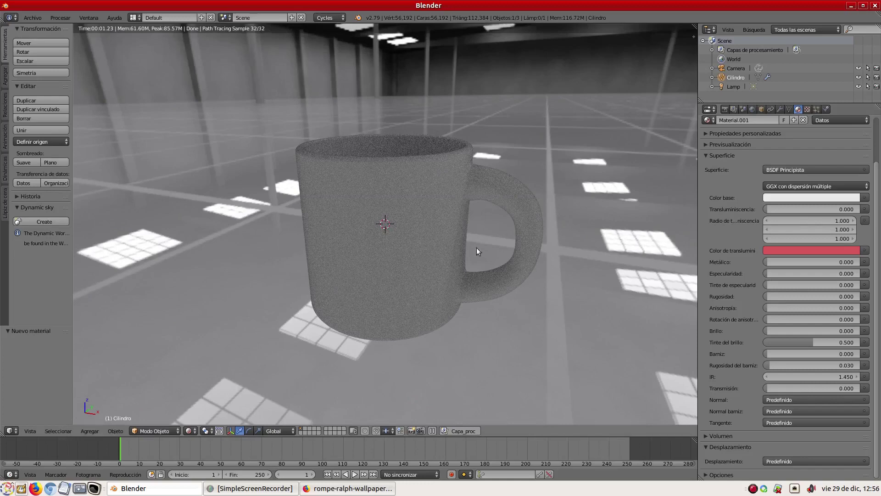
{"action": "left_click_drag", "start_coordinate": [770, 273], "coordinate": [813, 274]}
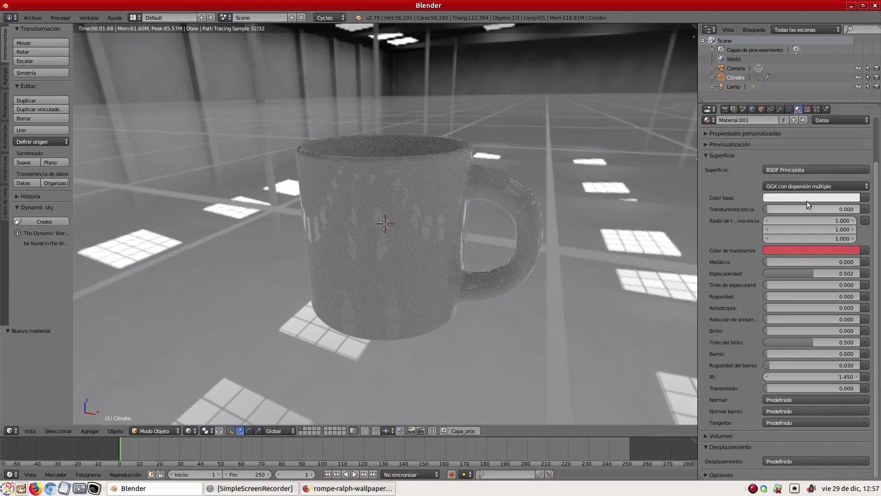
Look at the Wreck-It Ralph wallpaper in Firefox as a material reference and return to the mug in Blender.
{"action": "left_click", "coordinate": [367, 489]}
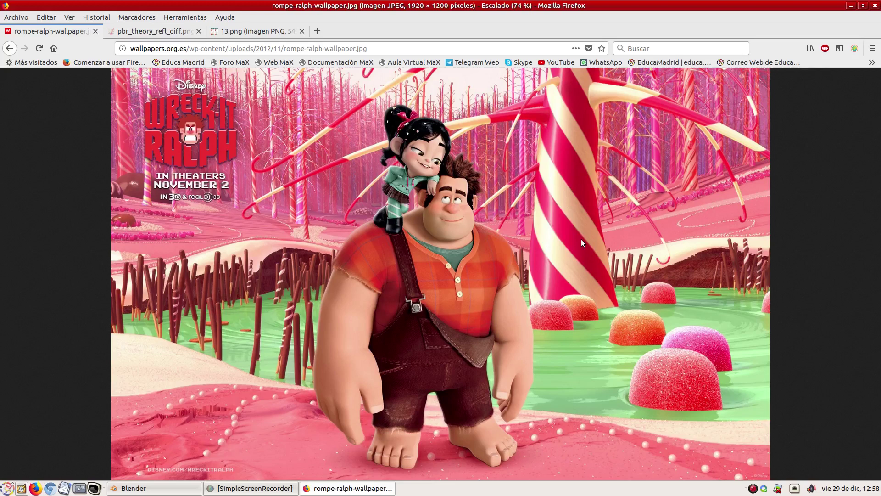
{"action": "left_click", "coordinate": [137, 488]}
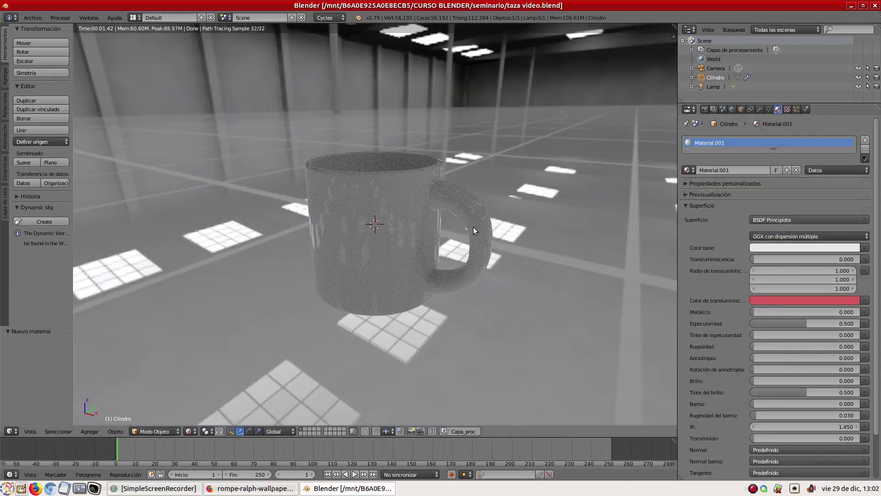
{"action": "middle_click_drag", "start_coordinate": [473, 227], "coordinate": [469, 229]}
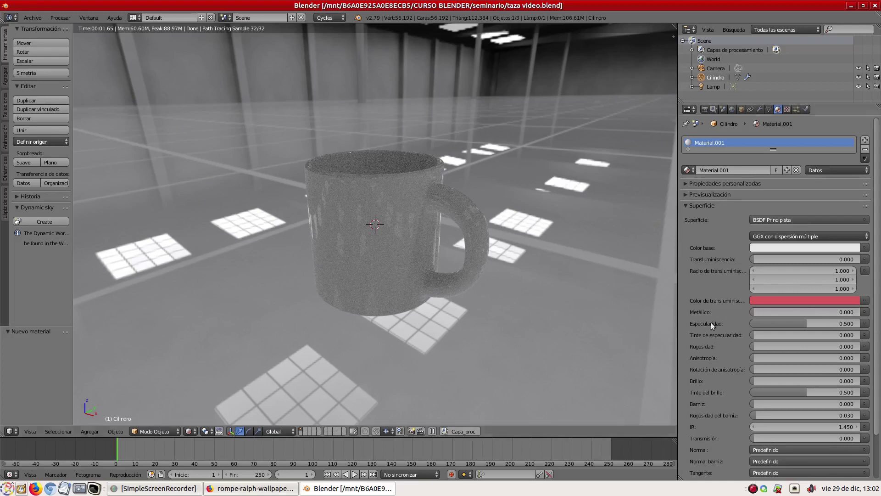
Try the mug material's Metálico value at 1 and return it to 0.
{"action": "left_click", "coordinate": [811, 312]}
{"action": "key", "text": "BackSpace"}
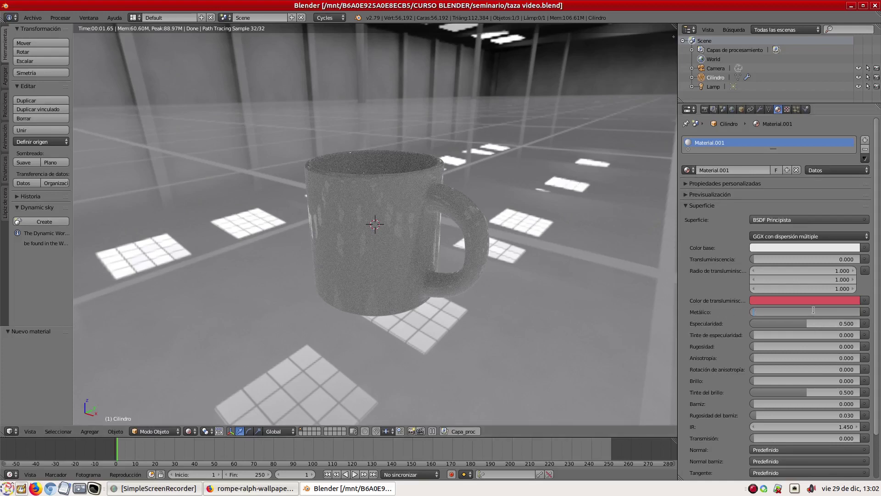
{"action": "type", "text": "1"}
{"action": "key", "text": "Return"}
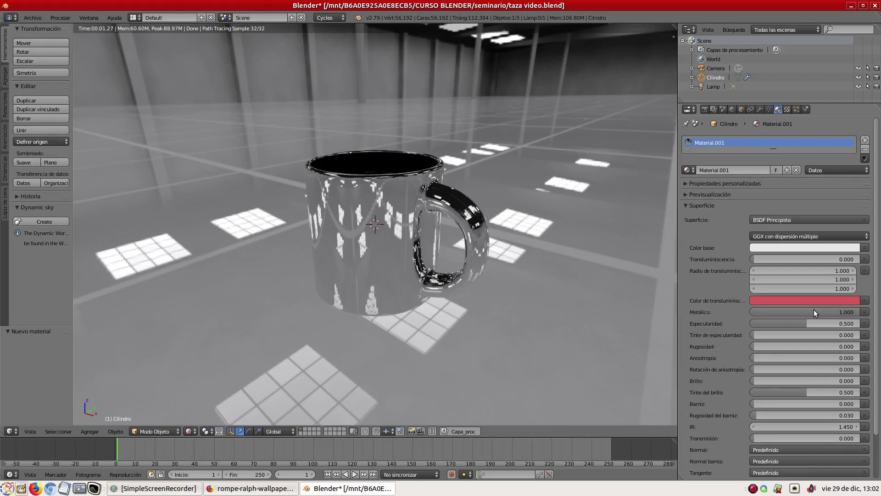
{"action": "left_click", "coordinate": [814, 312]}
{"action": "key", "text": "BackSpace"}
{"action": "type", "text": "0"}
{"action": "key", "text": "Return"}
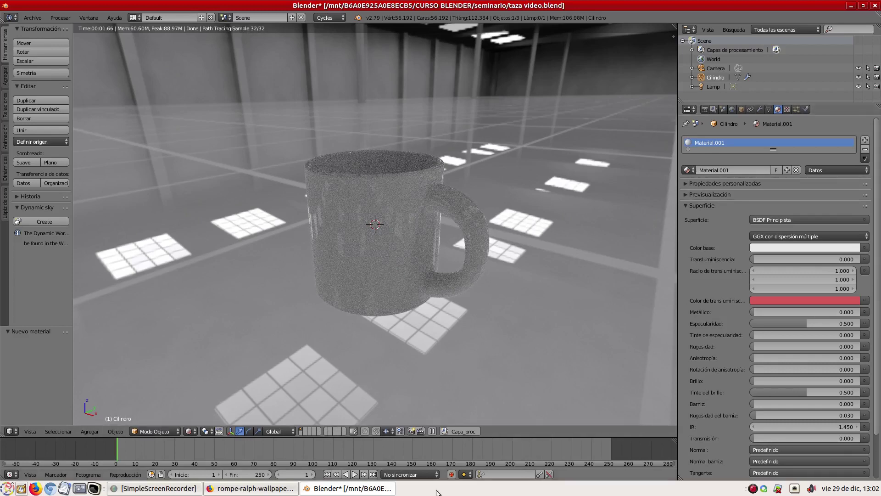
Switch to Firefox and examine the 13.png diagram comparing specular and diffuse reflection.
{"action": "left_click", "coordinate": [262, 490]}
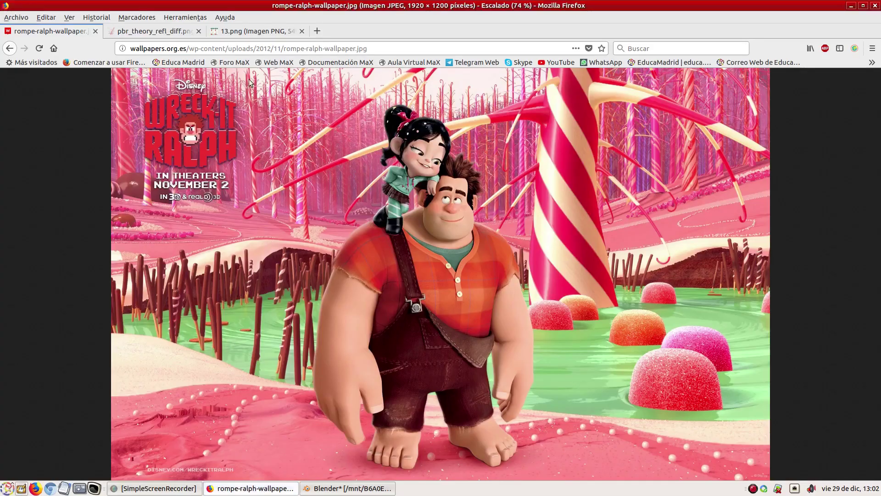
{"action": "left_click", "coordinate": [253, 33]}
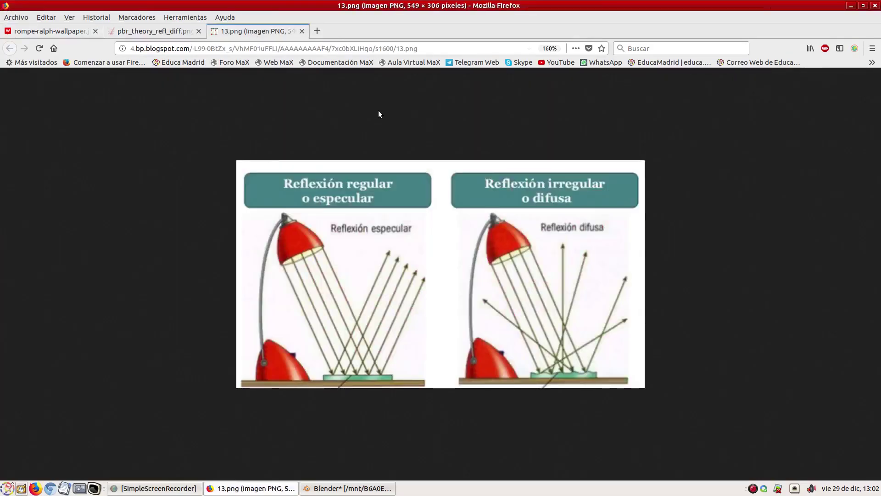
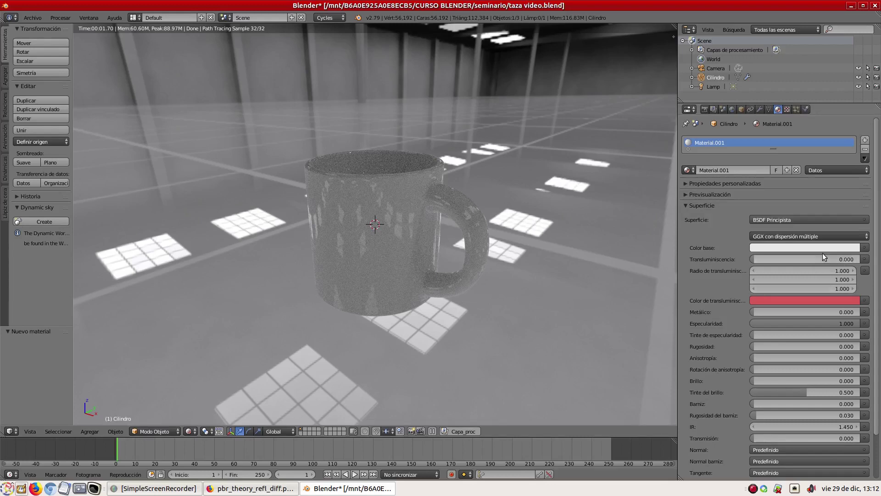
Set the mug material's Color base to an orange-red of about R 0.800, V 0.100, A 0.029.
{"action": "left_click", "coordinate": [811, 248]}
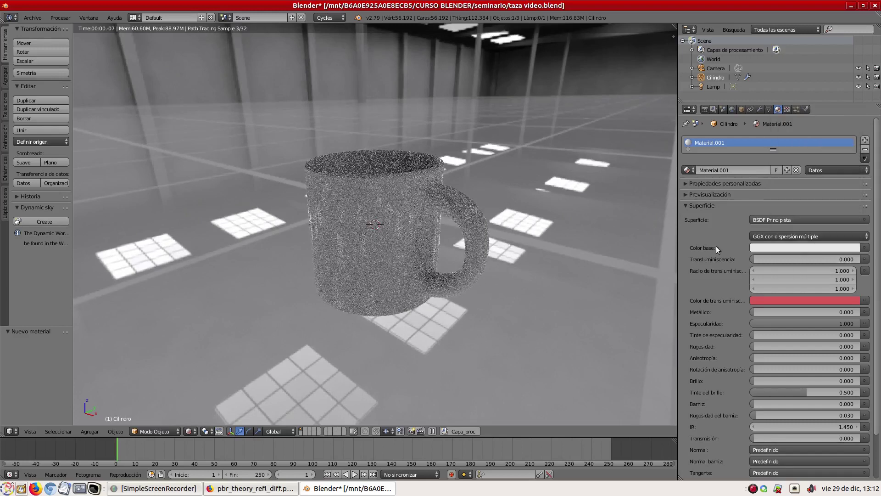
{"action": "left_click", "coordinate": [806, 247]}
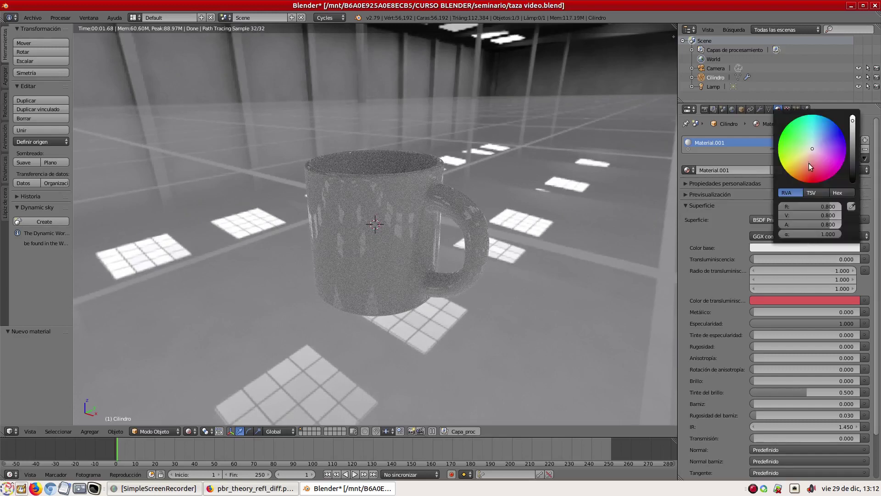
{"action": "left_click", "coordinate": [809, 168]}
{"action": "left_click", "coordinate": [806, 180]}
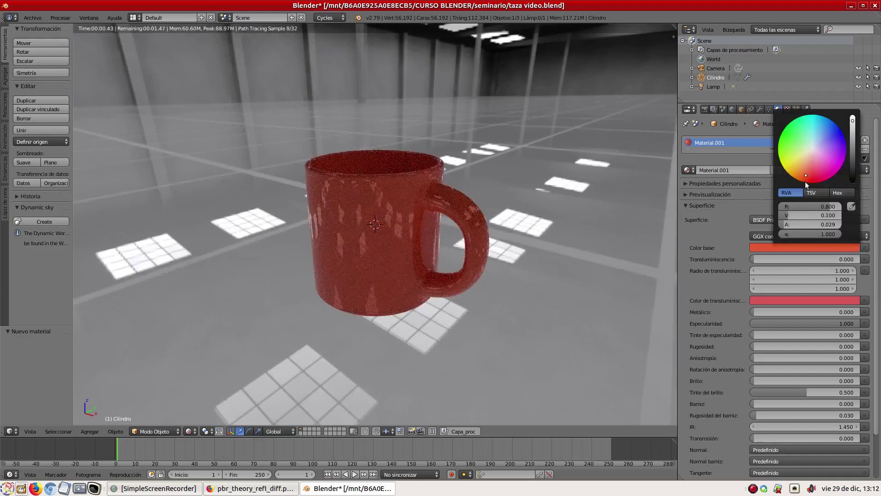
Try the red material's Rugosidad at about 0.272 and return it to 0.
{"action": "left_click_drag", "start_coordinate": [759, 346], "coordinate": [784, 345]}
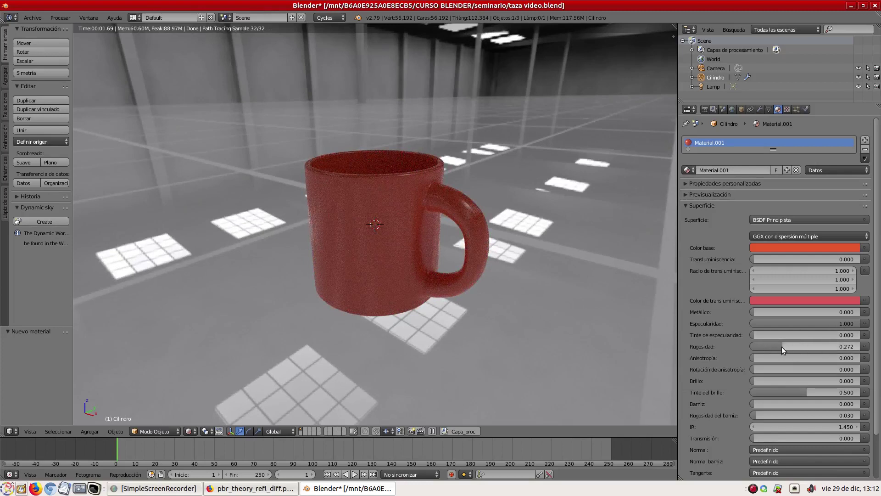
{"action": "left_click_drag", "start_coordinate": [781, 346], "coordinate": [752, 346]}
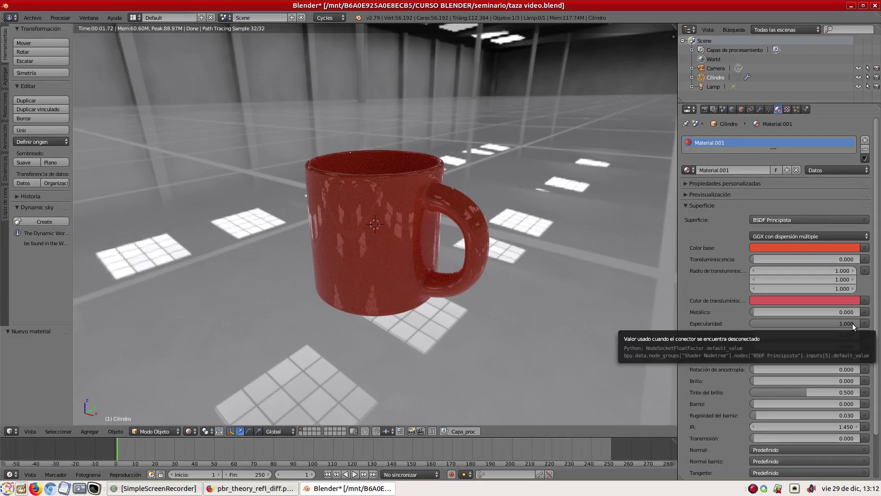
Lower the material's Especularidad to about 0.31 and on to 0, and inspect the mug close up.
{"action": "left_click_drag", "start_coordinate": [847, 326], "coordinate": [788, 324]}
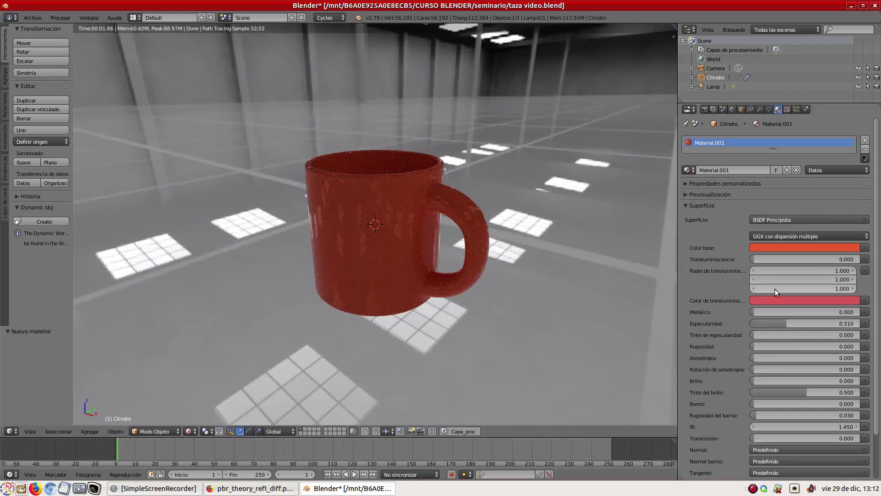
{"action": "left_click_drag", "start_coordinate": [784, 323], "coordinate": [747, 323]}
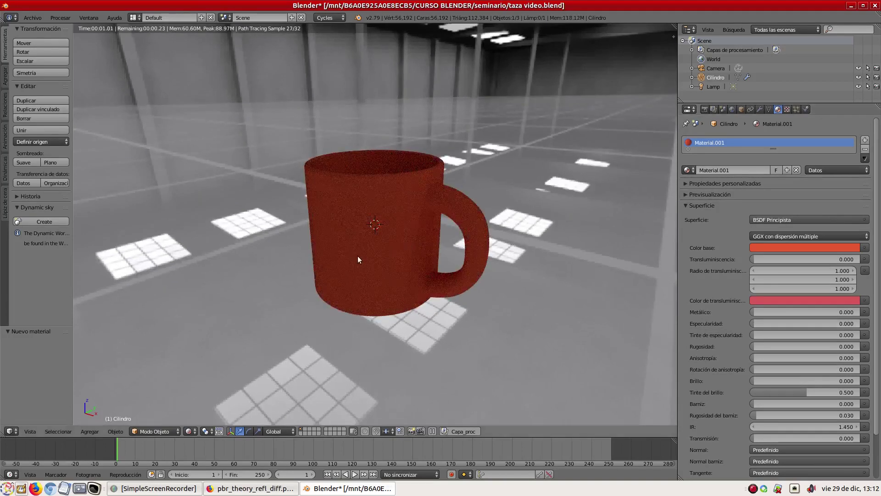
{"action": "scroll", "coordinate": [381, 231], "scroll_direction": "up", "scroll_amount": 3}
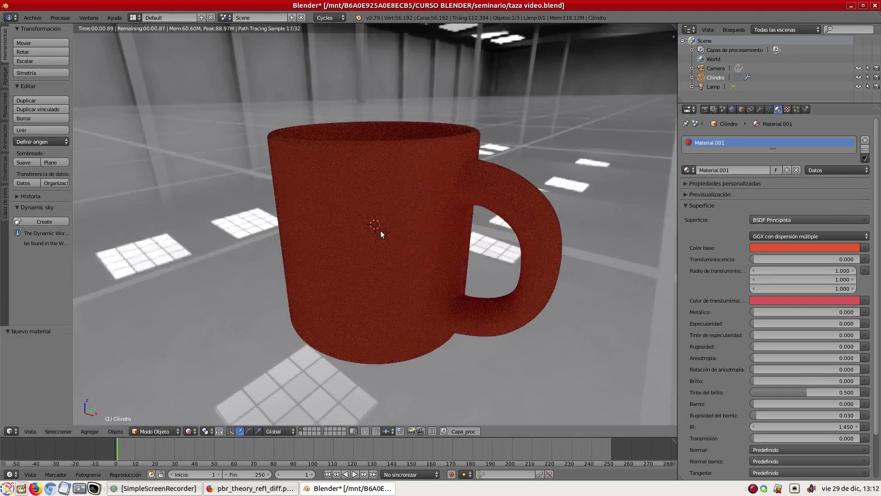
{"action": "scroll", "coordinate": [381, 231], "scroll_direction": "up", "scroll_amount": 2}
{"action": "middle_click_drag", "start_coordinate": [394, 228], "coordinate": [382, 225]}
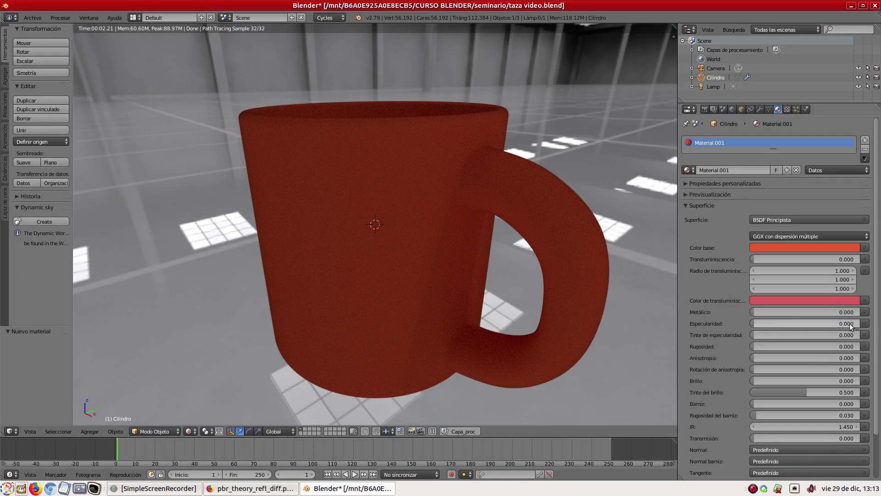
Set the material's Metálico to 1 and try Rugosidad at about 0.724 and about 0.513.
{"action": "left_click", "coordinate": [756, 312]}
{"action": "left_click_drag", "start_coordinate": [756, 312], "coordinate": [860, 313]}
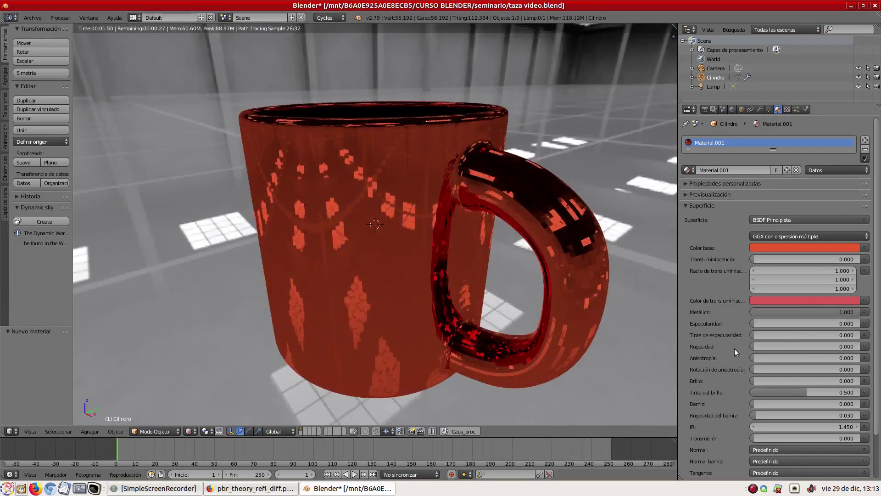
{"action": "left_click_drag", "start_coordinate": [754, 347], "coordinate": [831, 346]}
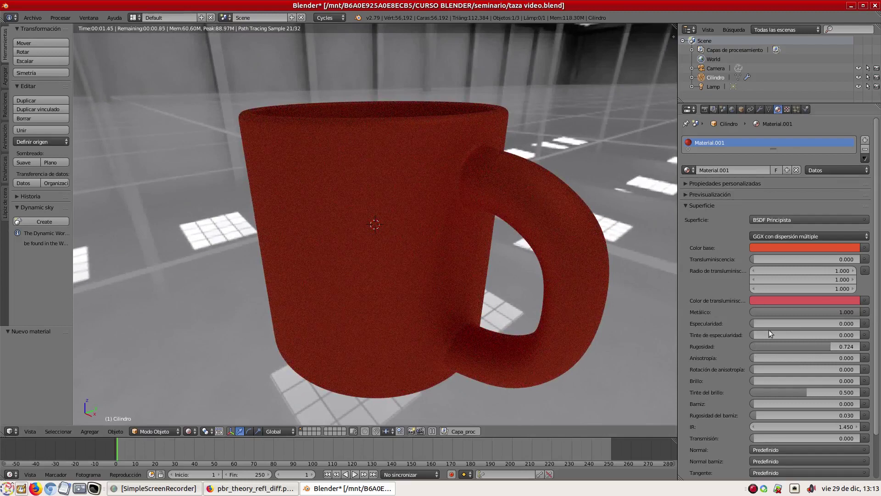
{"action": "left_click_drag", "start_coordinate": [824, 346], "coordinate": [804, 344]}
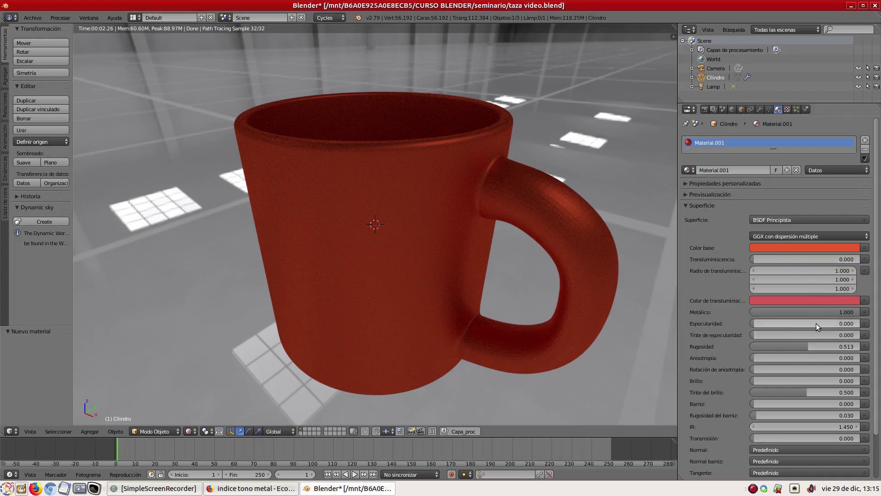
Set the material's Metálico to 0 and its Especularidad to 0.5.
{"action": "left_click", "coordinate": [806, 311]}
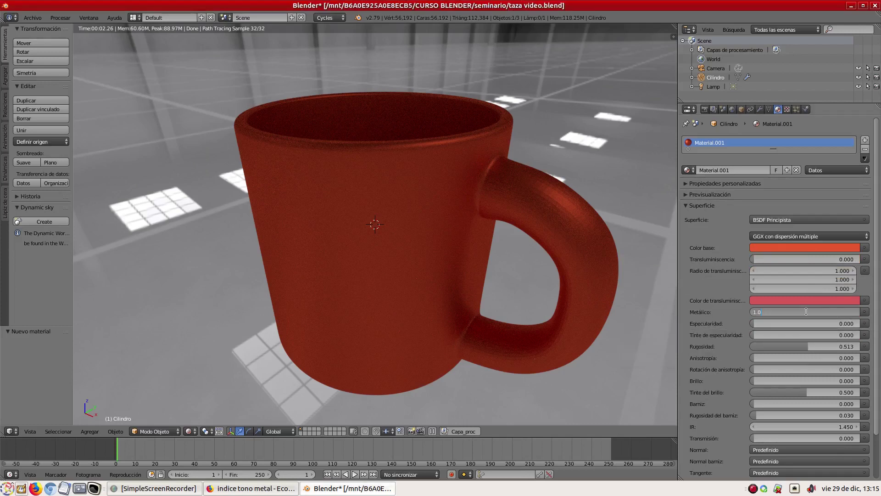
{"action": "type", "text": "0"}
{"action": "key", "text": "Return"}
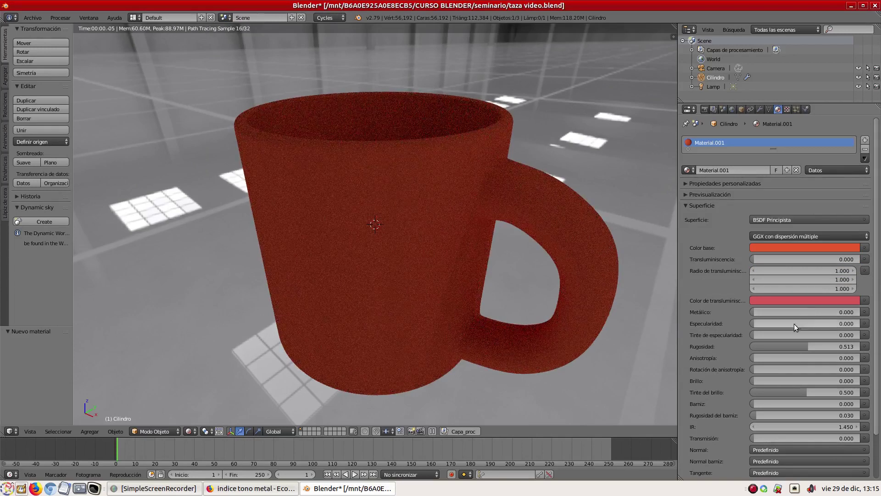
{"action": "left_click", "coordinate": [794, 323]}
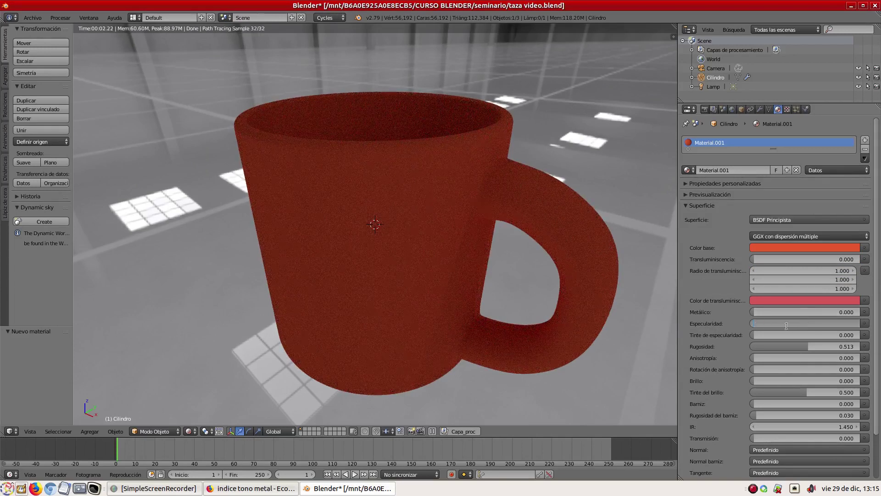
{"action": "key", "text": "Return"}
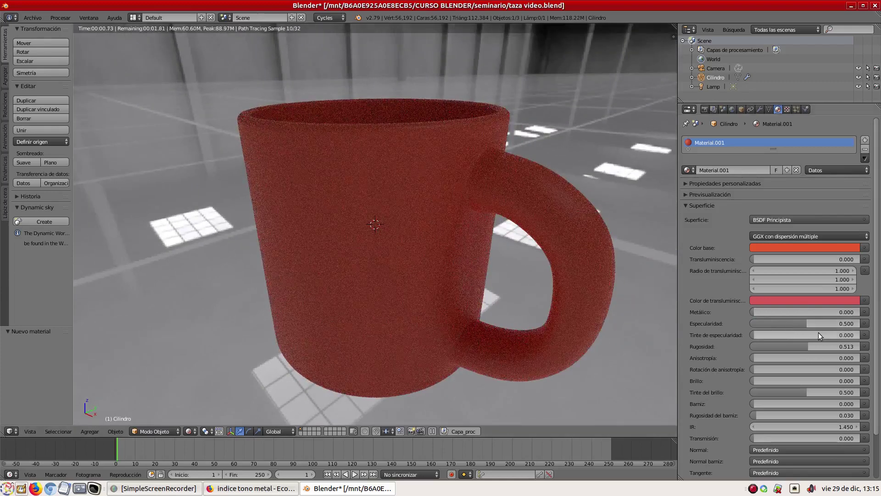
Set the material's Rugosidad to 0 and its Especularidad to about 0.948, and view the mug from slightly higher.
{"action": "left_click_drag", "start_coordinate": [807, 347], "coordinate": [753, 345]}
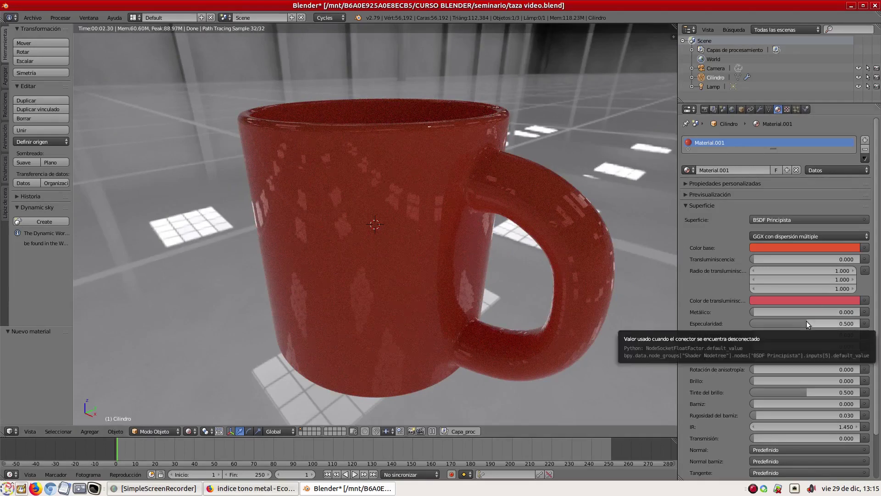
{"action": "left_click_drag", "start_coordinate": [807, 321], "coordinate": [854, 322]}
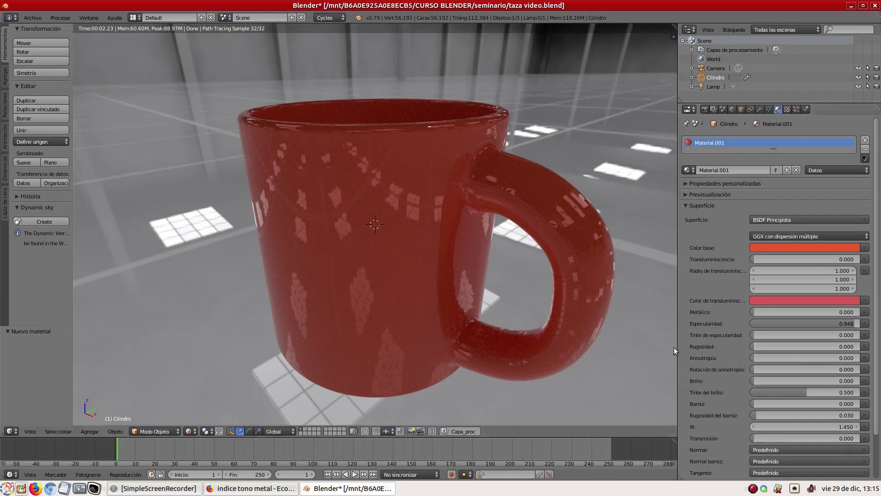
{"action": "left_click", "coordinate": [779, 348]}
{"action": "type", "text": "0.0"}
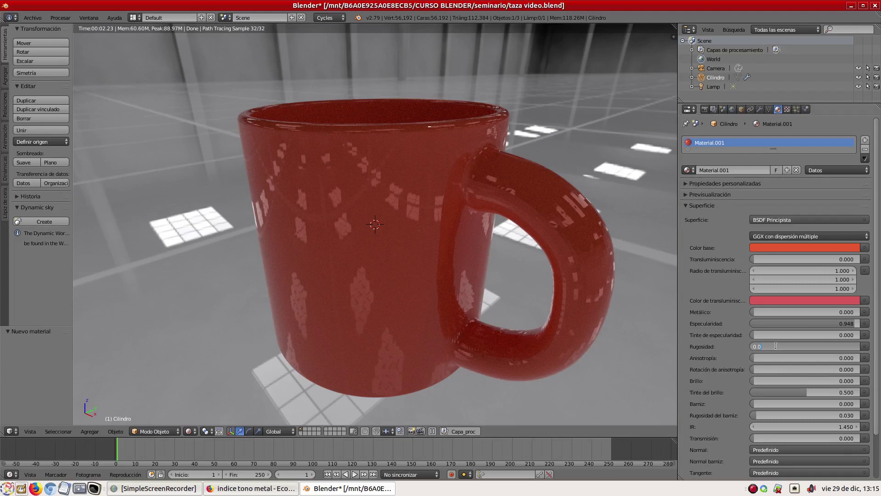
{"action": "key", "text": "Return"}
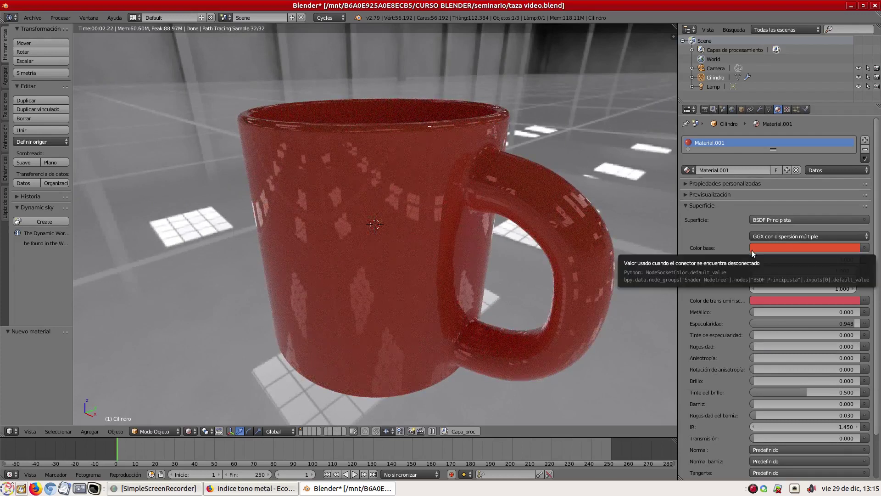
{"action": "middle_click_drag", "start_coordinate": [463, 205], "coordinate": [503, 234]}
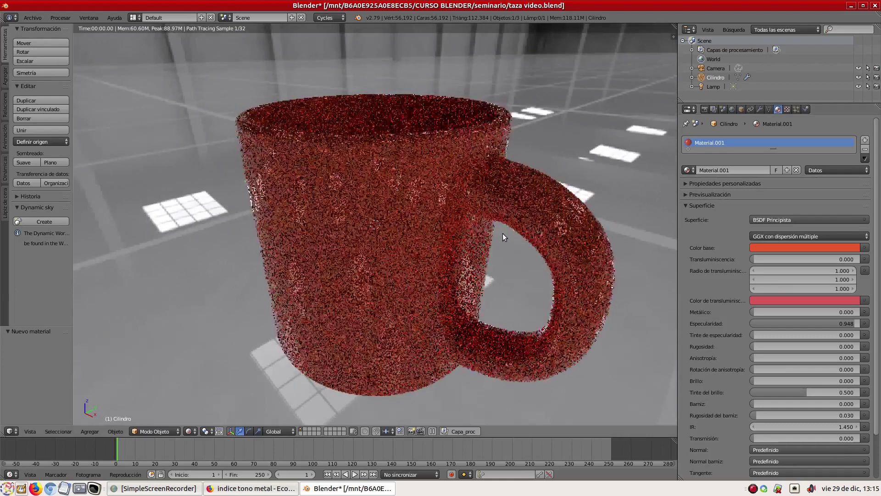